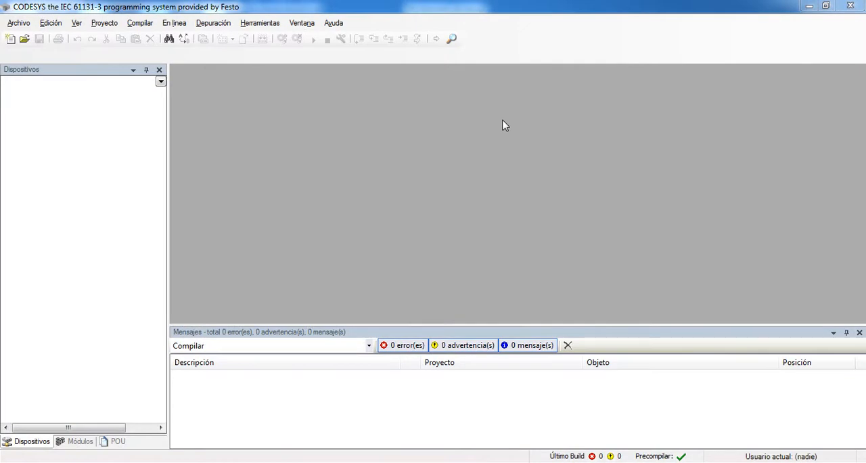
Display the CODESYS version information and close it
{"action": "left_click", "coordinate": [305, 23]}
{"action": "mouse_move", "coordinate": [333, 23]}
{"action": "left_click", "coordinate": [356, 100]}
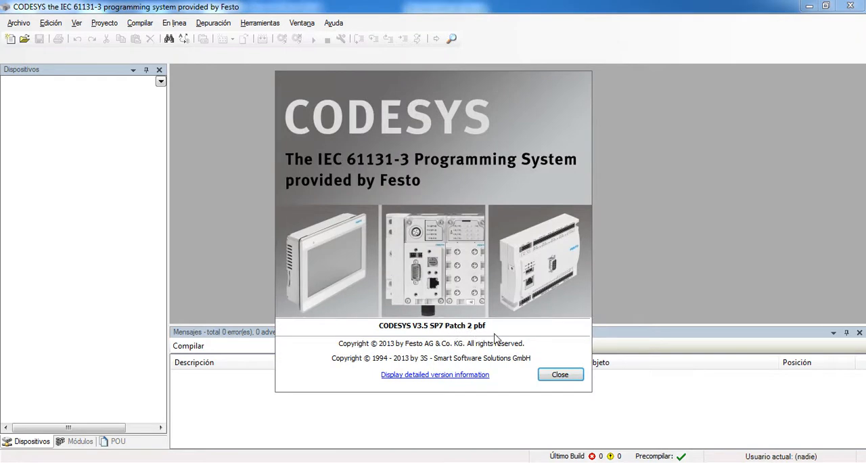
{"action": "left_click", "coordinate": [560, 374]}
Create the standard project Sintitulo5 with device CODESYS Control Win V3 and PLC_PRG in ladder diagram (LD), and open PLC_PRG
{"action": "left_click", "coordinate": [11, 38]}
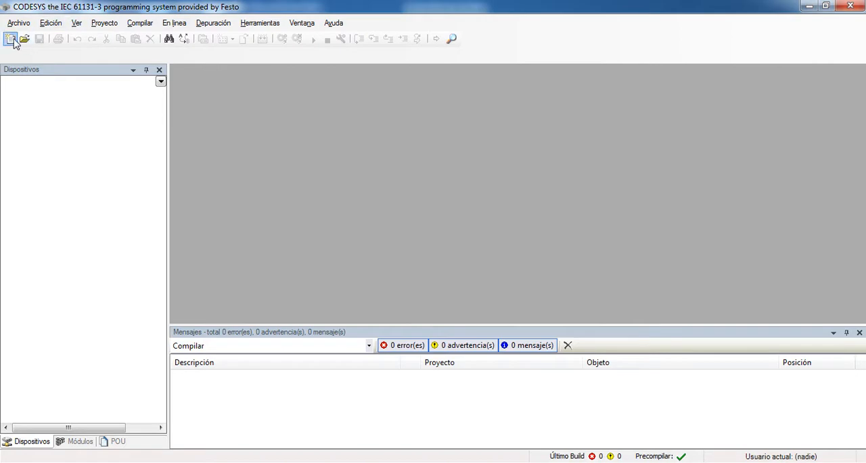
{"action": "left_click", "coordinate": [548, 135]}
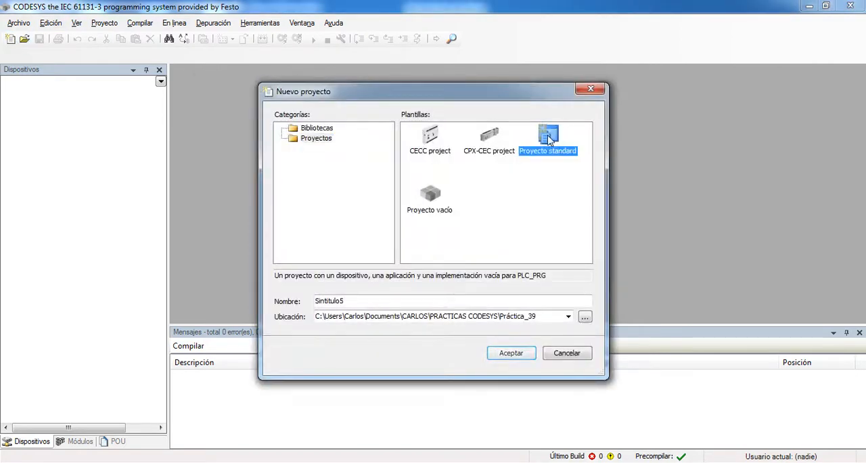
{"action": "left_click", "coordinate": [521, 354]}
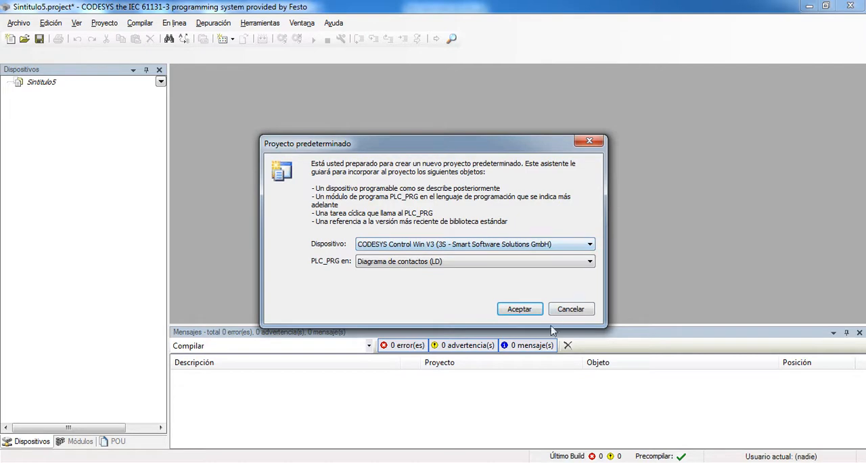
{"action": "left_click", "coordinate": [519, 309]}
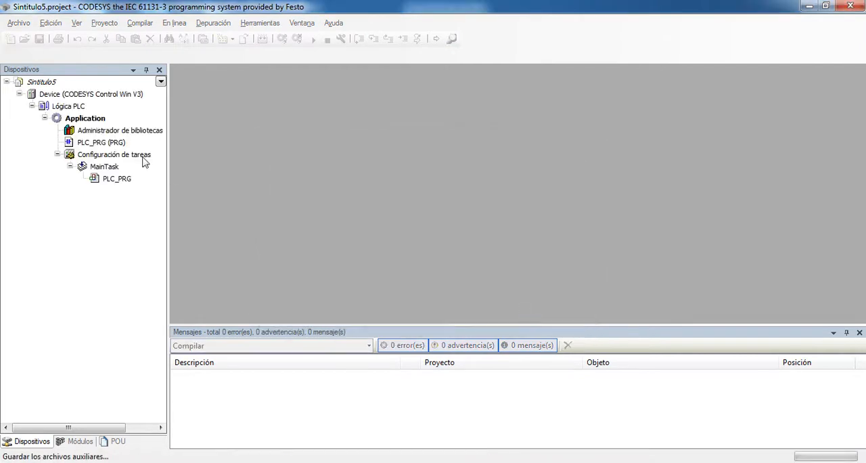
{"action": "double_click", "coordinate": [101, 144]}
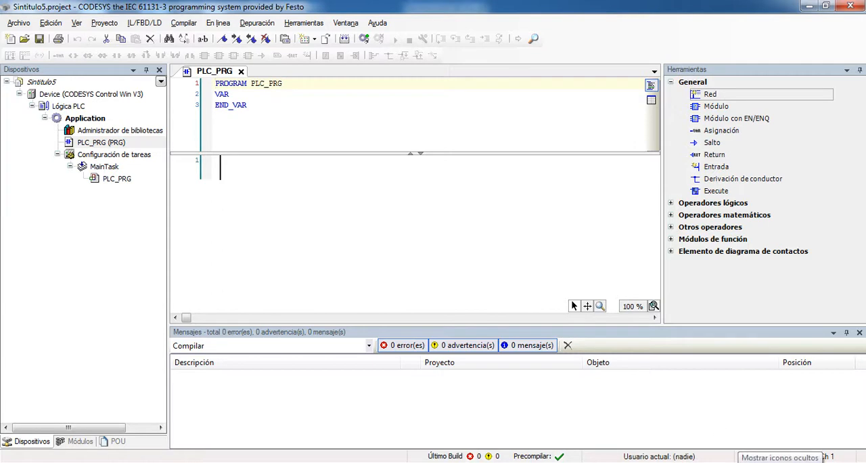
Search Windows for "codesys control", launch CODESYS Control Win V3 SysTray and check for it among the hidden notification icons
{"action": "left_click", "coordinate": [735, 461]}
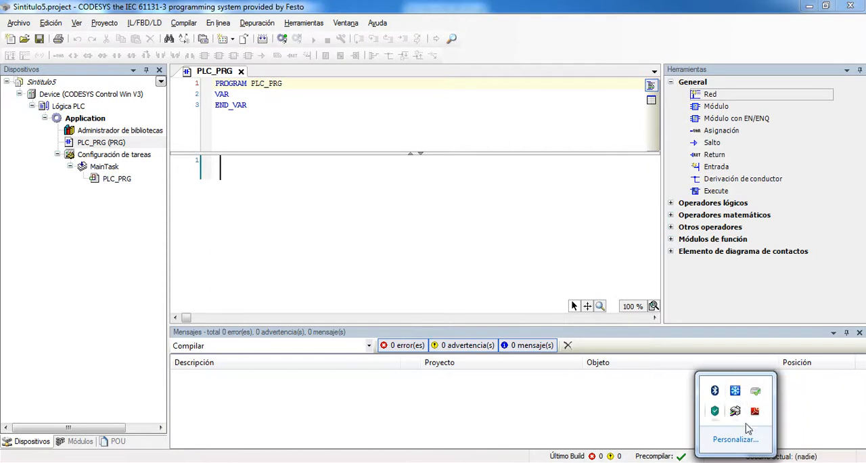
{"action": "left_click", "coordinate": [49, 460]}
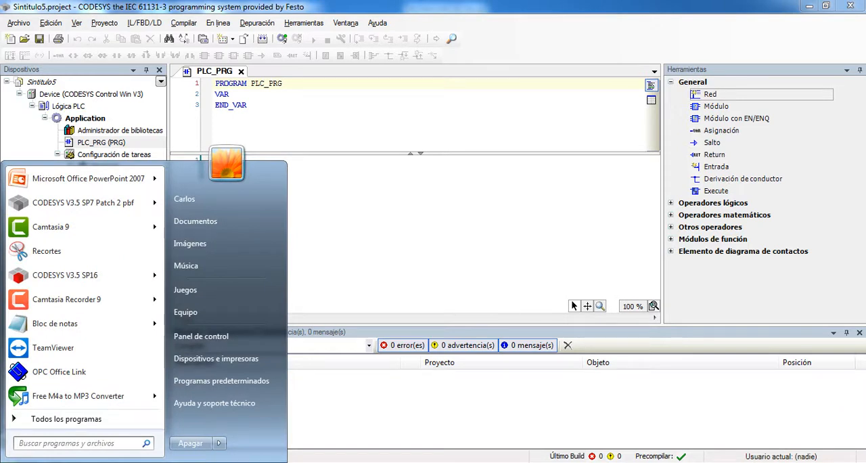
{"action": "type", "text": "codesys control"}
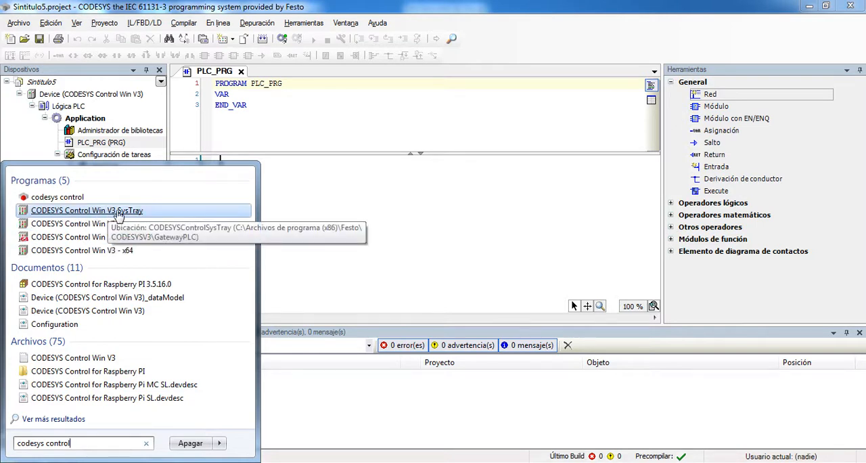
{"action": "left_click", "coordinate": [96, 211]}
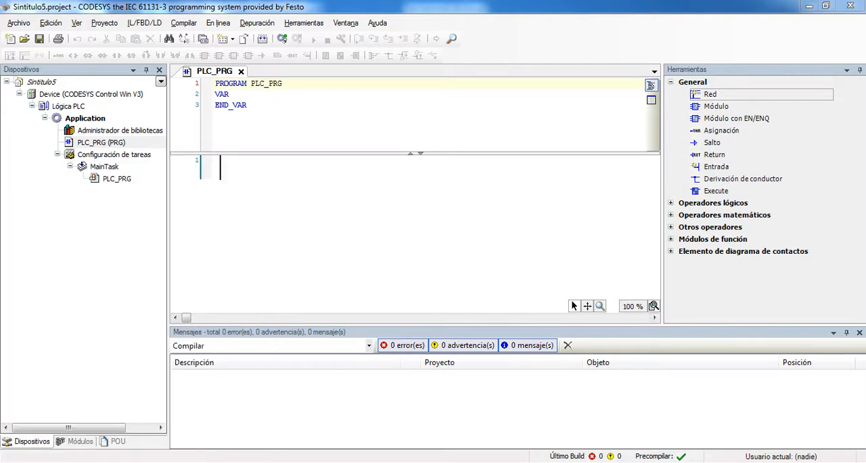
{"action": "left_click", "coordinate": [735, 462]}
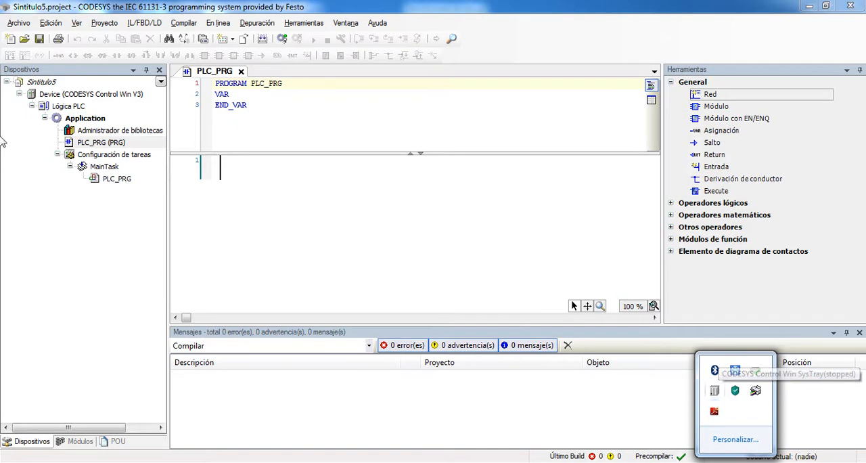
Try launching CODESYS Gateway V3 through a Windows search for "gateway", and exit its Gateway Control
{"action": "left_click", "coordinate": [30, 462]}
{"action": "type", "text": "i"}
{"action": "key", "text": "BackSpace"}
{"action": "type", "text": "gate"}
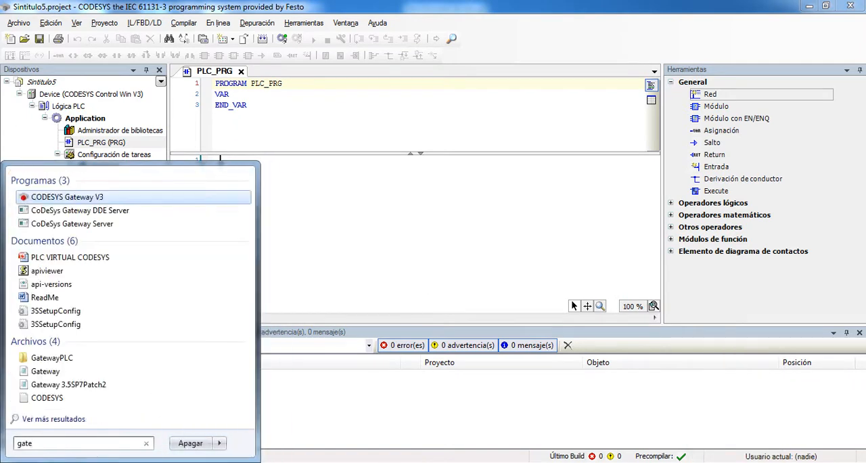
{"action": "type", "text": "way"}
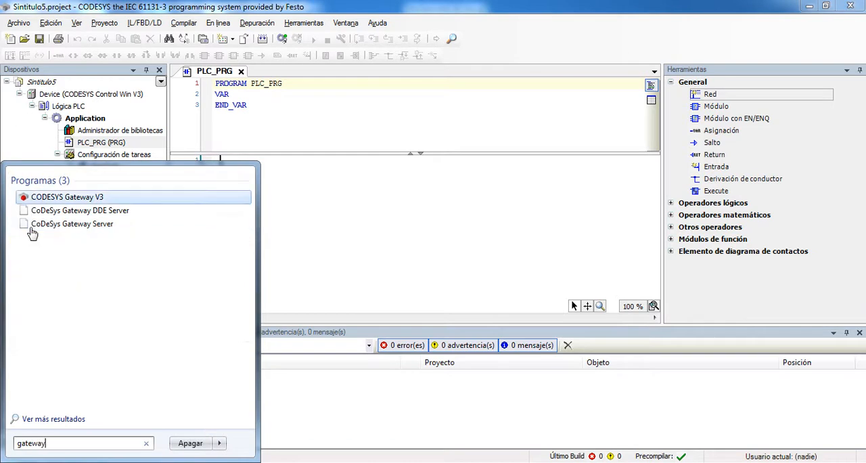
{"action": "left_click", "coordinate": [70, 197]}
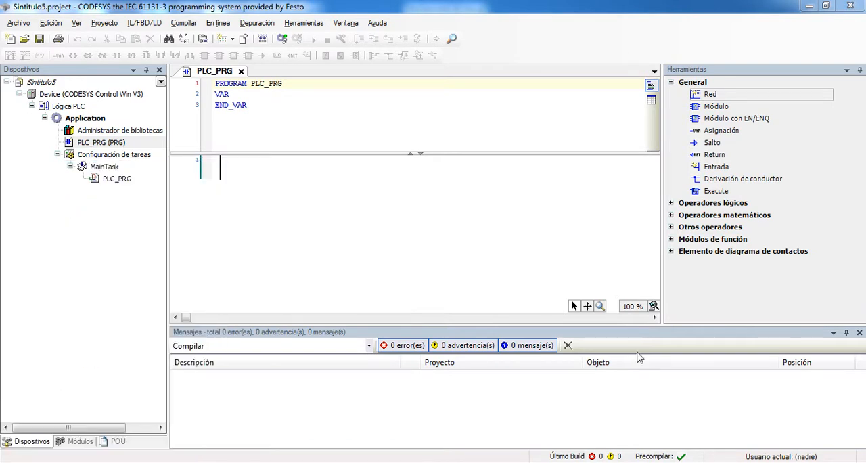
{"action": "left_click", "coordinate": [735, 461]}
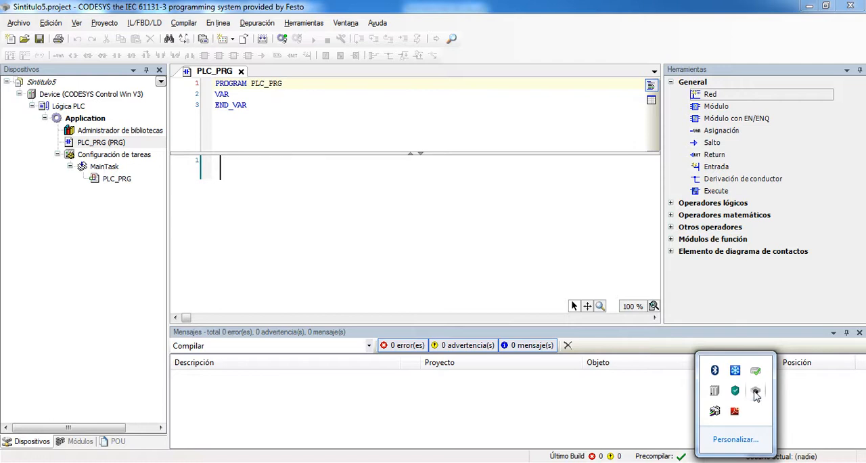
{"action": "right_click", "coordinate": [755, 395]}
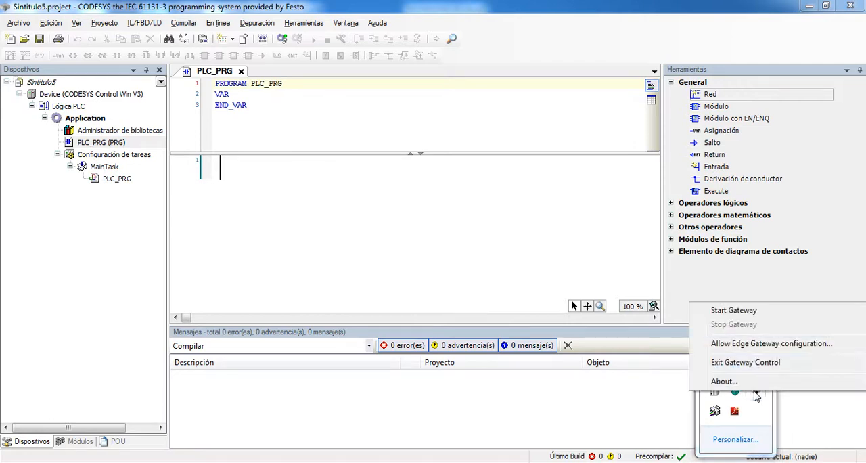
{"action": "left_click", "coordinate": [747, 360]}
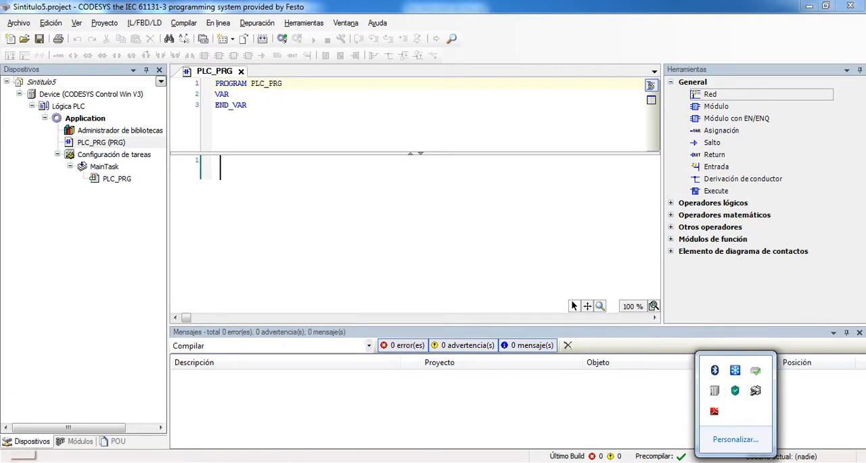
Open the folder C:\Archivos de programa (x86)\Festo\CODESYSV3\GatewayPLC in the file explorer
{"action": "left_click", "coordinate": [21, 454]}
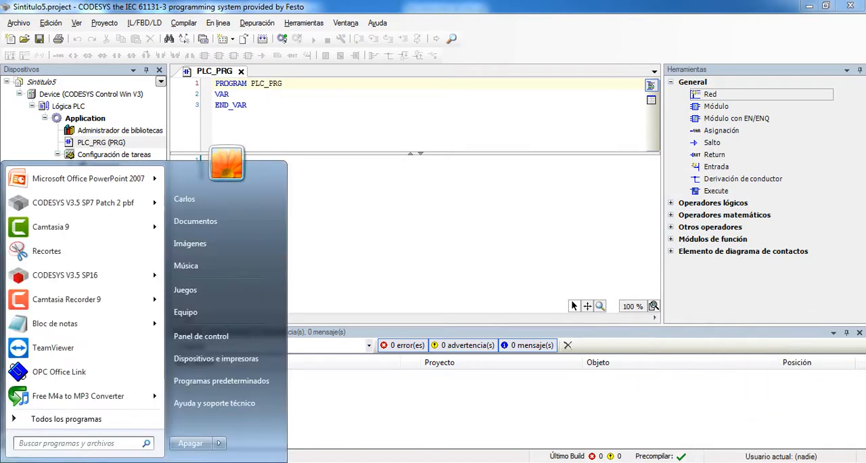
{"action": "left_click", "coordinate": [197, 313]}
{"action": "double_click", "coordinate": [235, 98]}
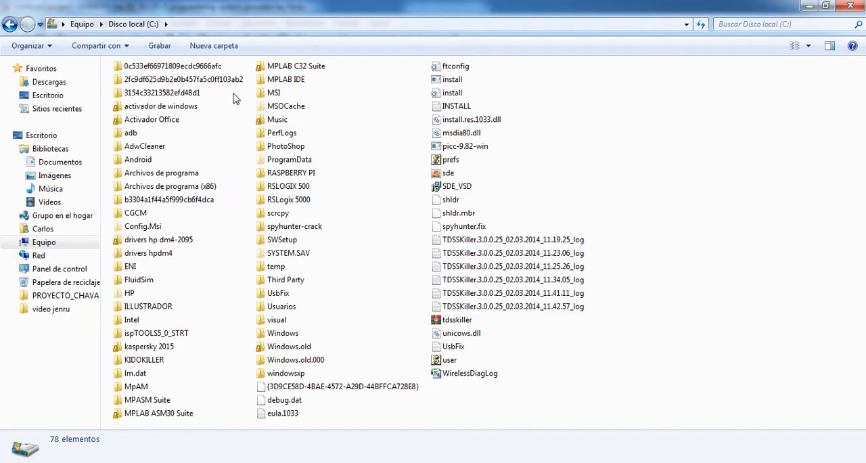
{"action": "double_click", "coordinate": [181, 186]}
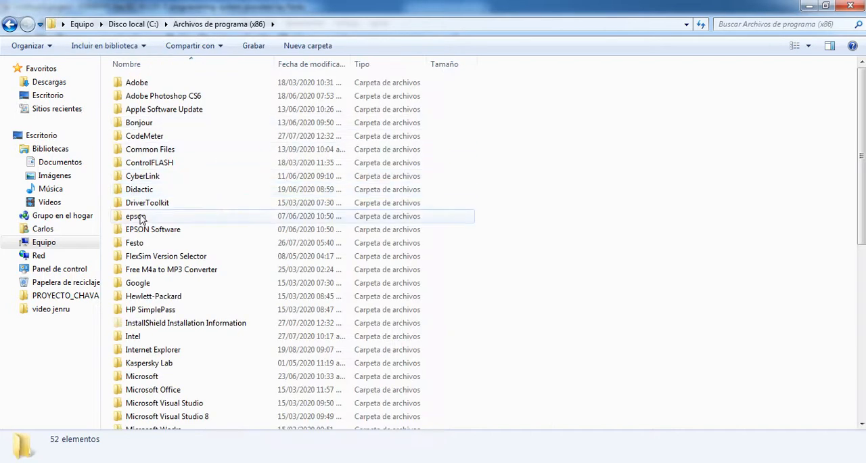
{"action": "left_click", "coordinate": [139, 244]}
{"action": "double_click", "coordinate": [139, 244]}
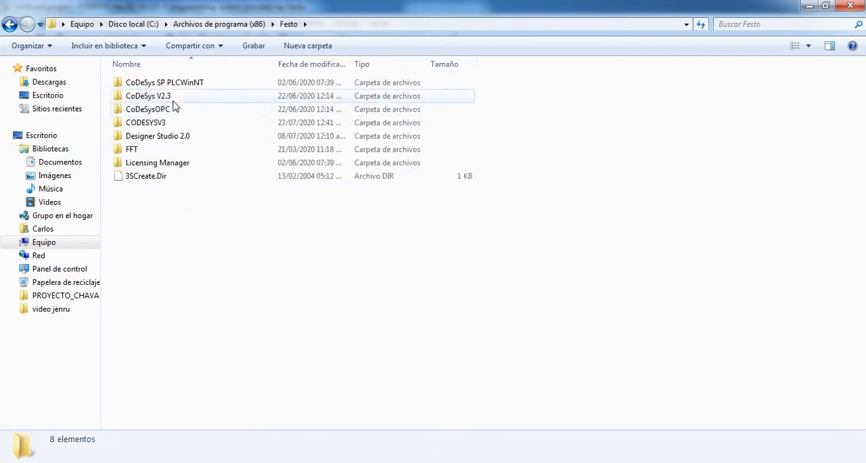
{"action": "double_click", "coordinate": [160, 123]}
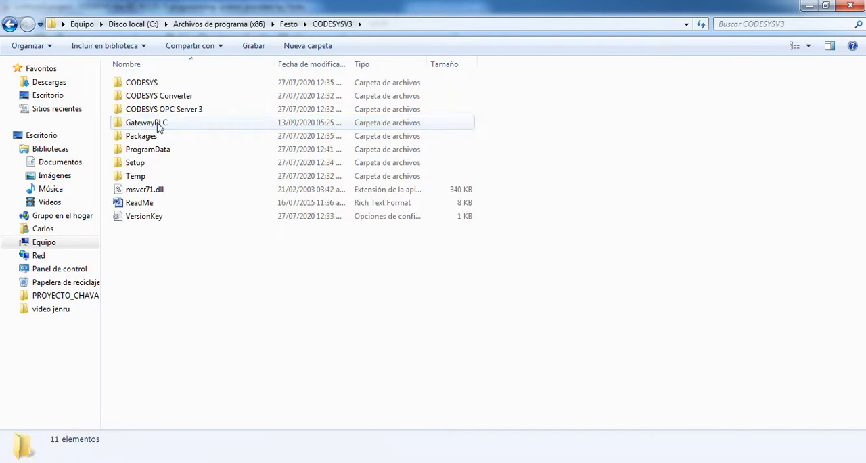
{"action": "double_click", "coordinate": [159, 125]}
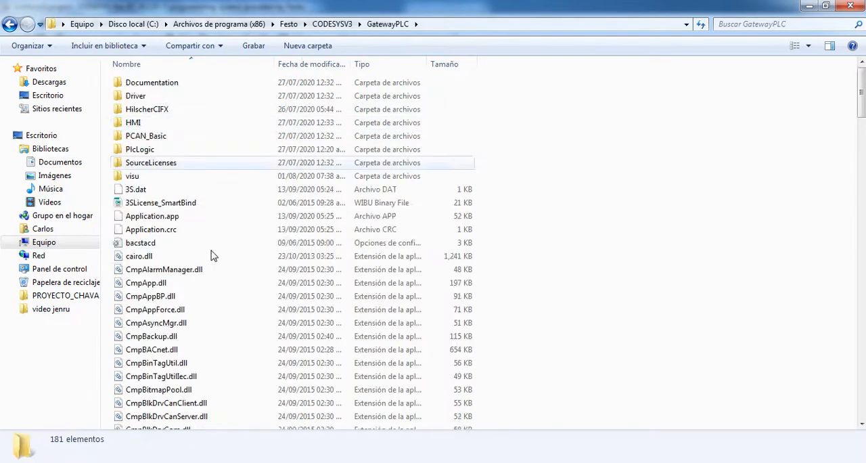
Run GatewaySysTray from the GatewayPLC folder and check for it among the hidden notification icons
{"action": "scroll", "coordinate": [222, 271], "scroll_direction": "down", "scroll_amount": 6}
{"action": "scroll", "coordinate": [222, 270], "scroll_direction": "down", "scroll_amount": 20}
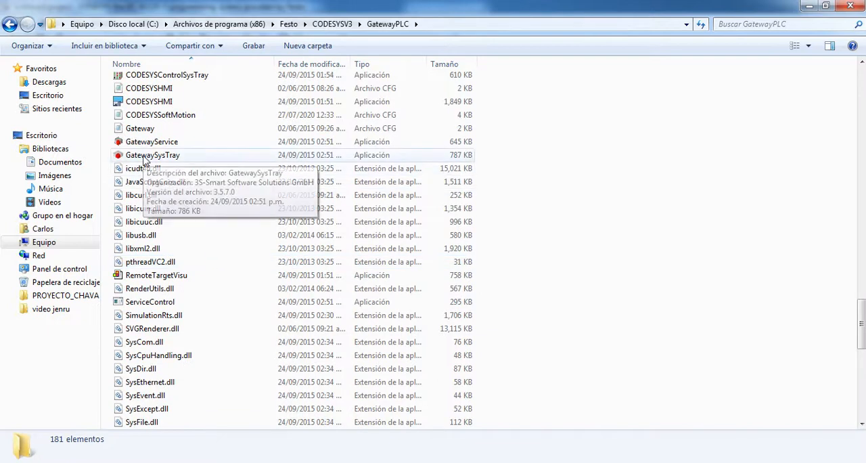
{"action": "left_click", "coordinate": [144, 160]}
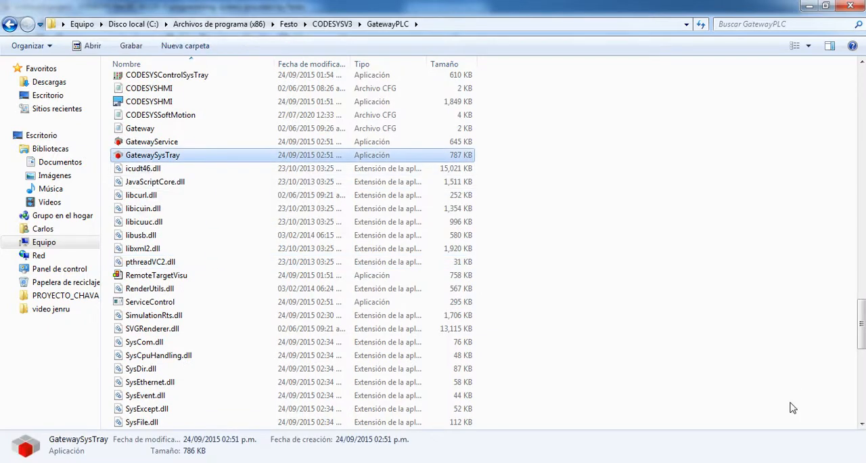
{"action": "left_click", "coordinate": [735, 462]}
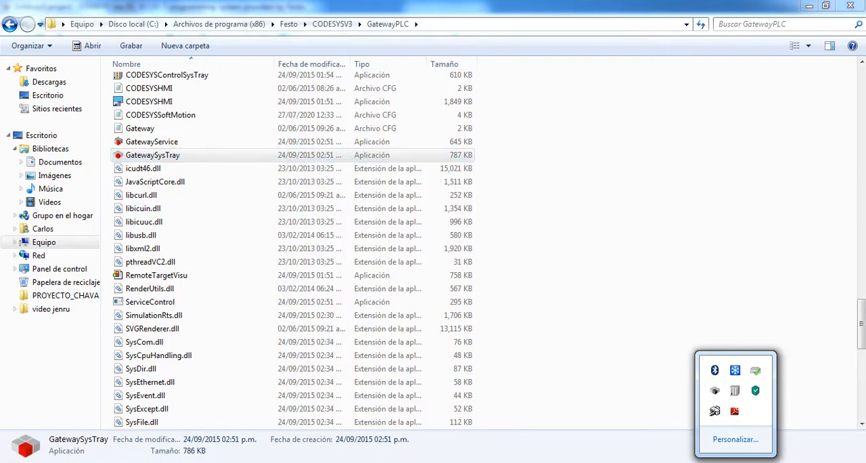
{"action": "key", "text": "super"}
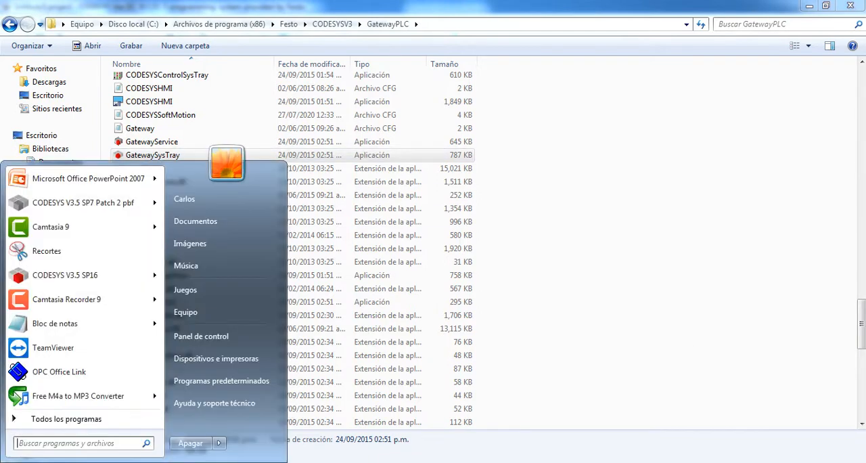
{"action": "type", "text": "gatwa"}
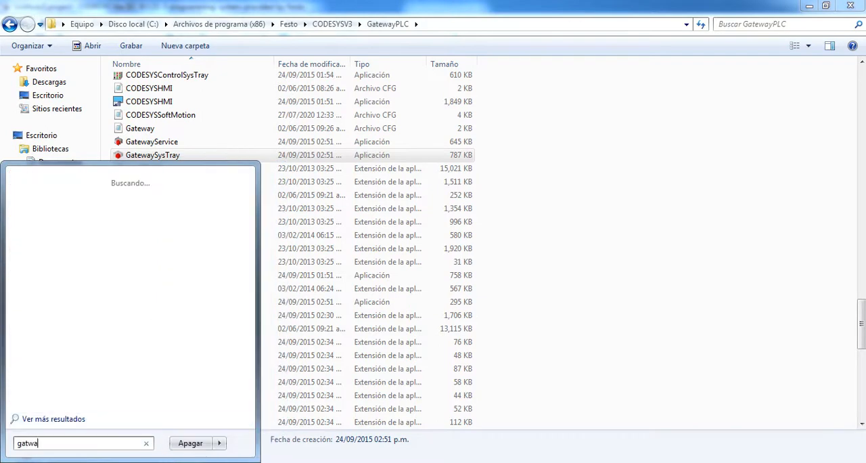
{"action": "key", "text": "BackSpace"}
{"action": "type", "text": "e"}
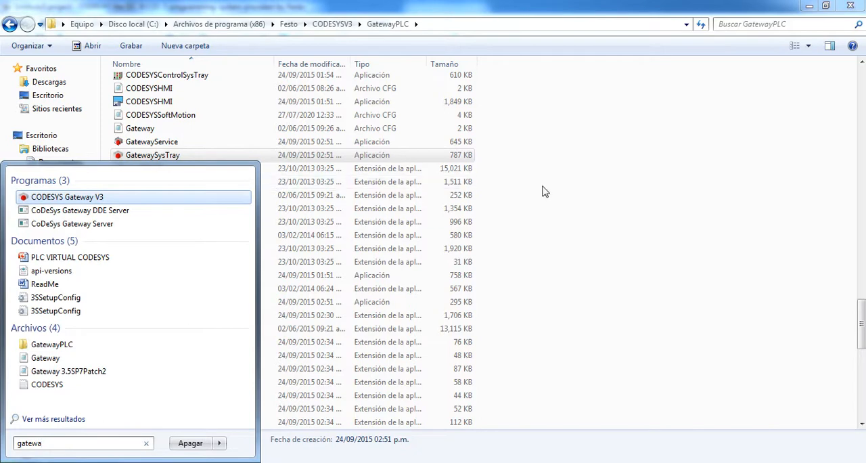
{"action": "left_click", "coordinate": [574, 193]}
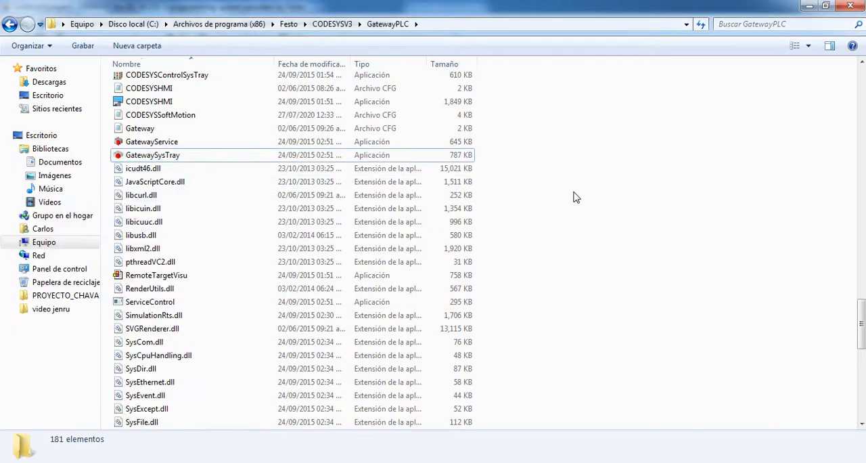
Return to the CODESYS project, start the gateway from CODESYS Gateway SysTray and check the hidden notification icons again
{"action": "left_click", "coordinate": [810, 5]}
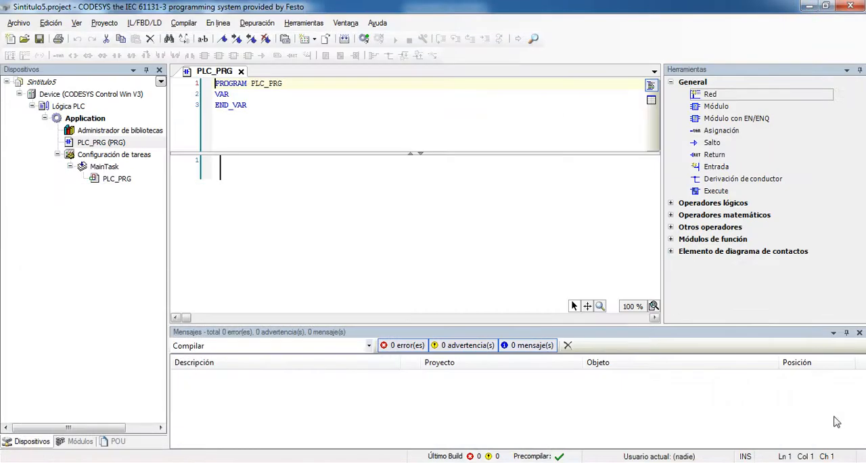
{"action": "left_click", "coordinate": [735, 462]}
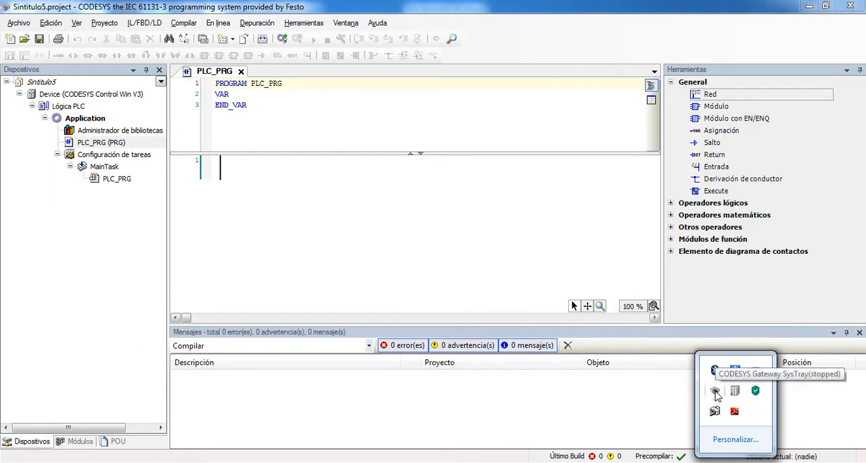
{"action": "right_click", "coordinate": [715, 394]}
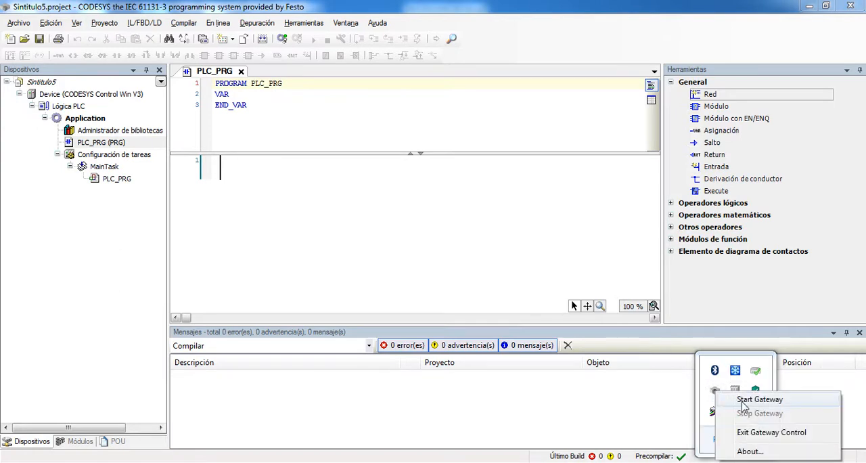
{"action": "left_click", "coordinate": [775, 400]}
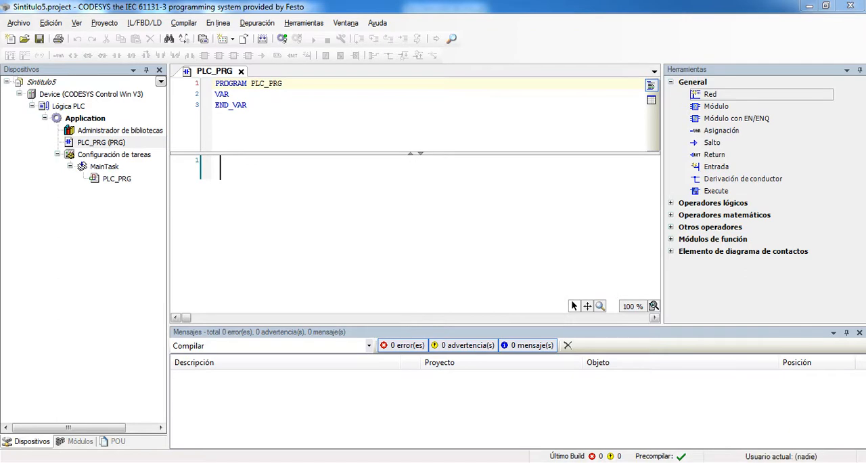
{"action": "left_click", "coordinate": [736, 461]}
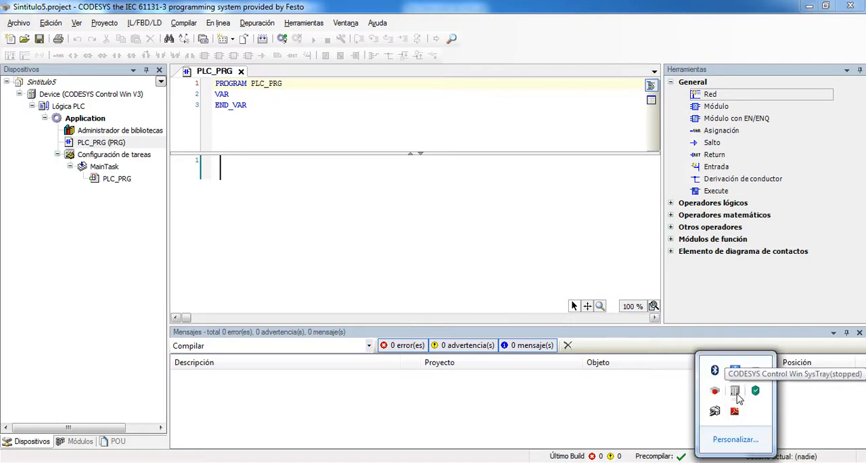
Start the PLC from CODESYS Control Win SysTray, accept the security notice and check its icon among the hidden notification icons
{"action": "right_click", "coordinate": [736, 397]}
{"action": "left_click", "coordinate": [785, 399]}
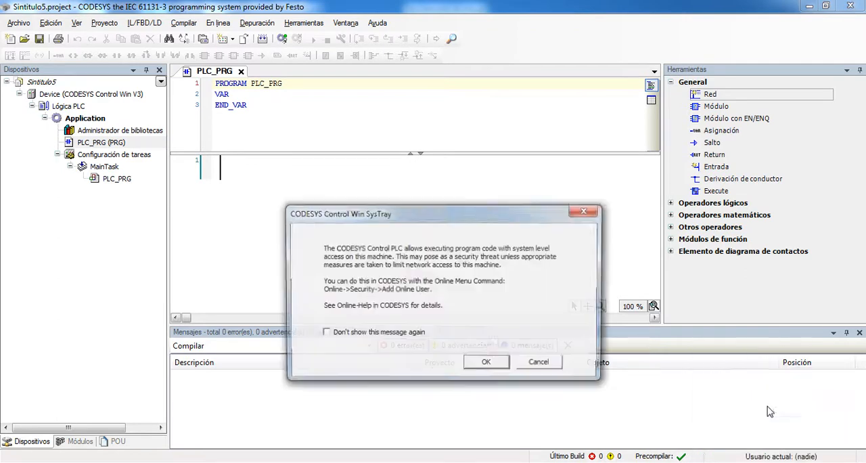
{"action": "left_click", "coordinate": [488, 364]}
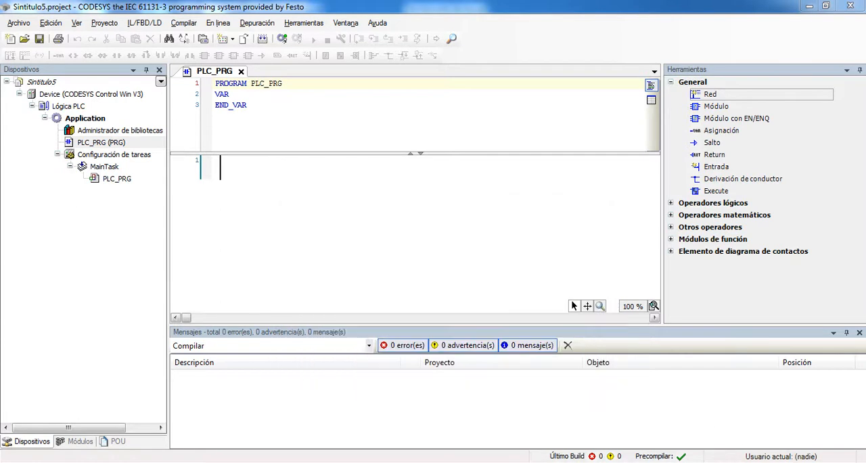
{"action": "left_click", "coordinate": [736, 461]}
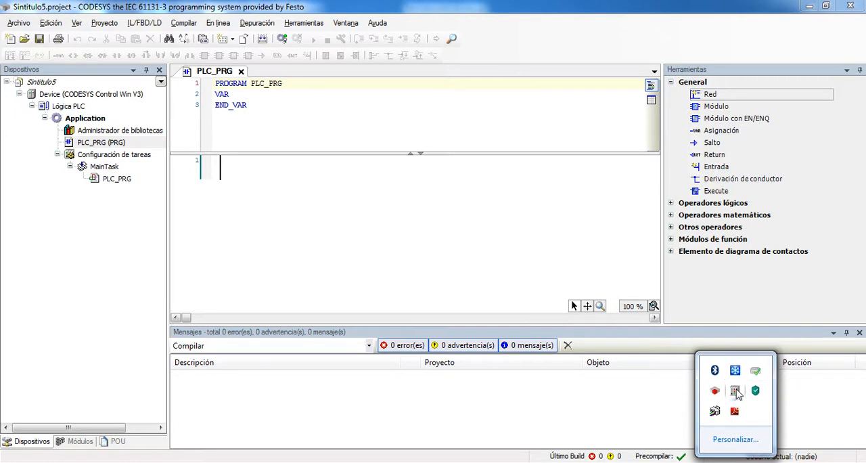
{"action": "left_click", "coordinate": [251, 188]}
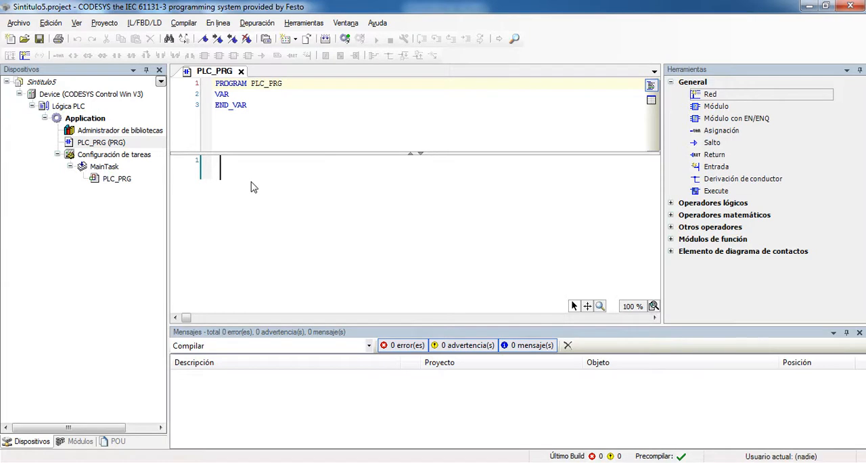
Open the communication settings of Device (CODESYS Control Win V3) and scan Gateway-1, selecting the device at address 00C6
{"action": "left_click", "coordinate": [54, 94]}
{"action": "double_click", "coordinate": [54, 96]}
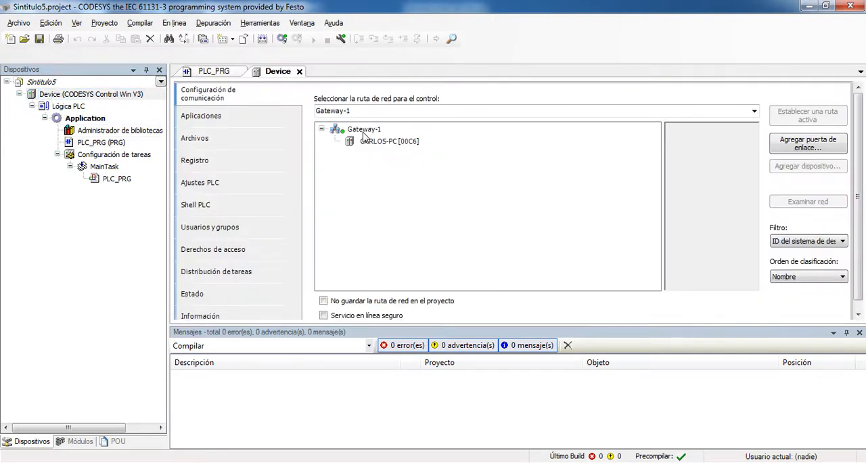
{"action": "left_click", "coordinate": [364, 130]}
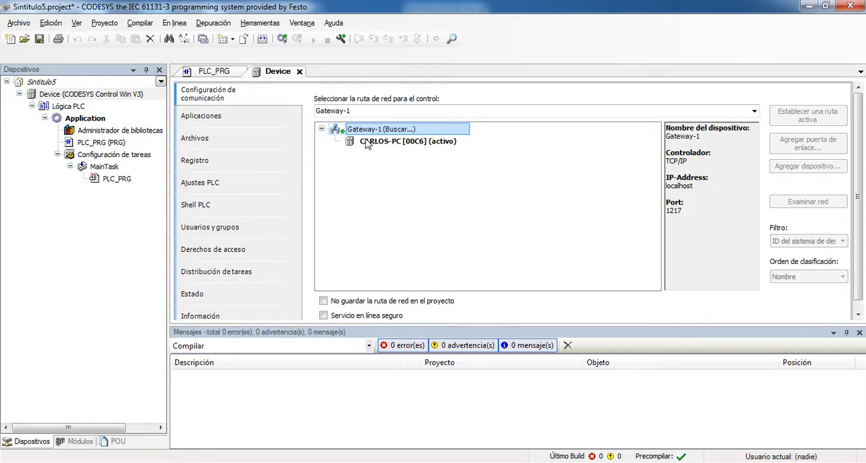
{"action": "left_click", "coordinate": [387, 144]}
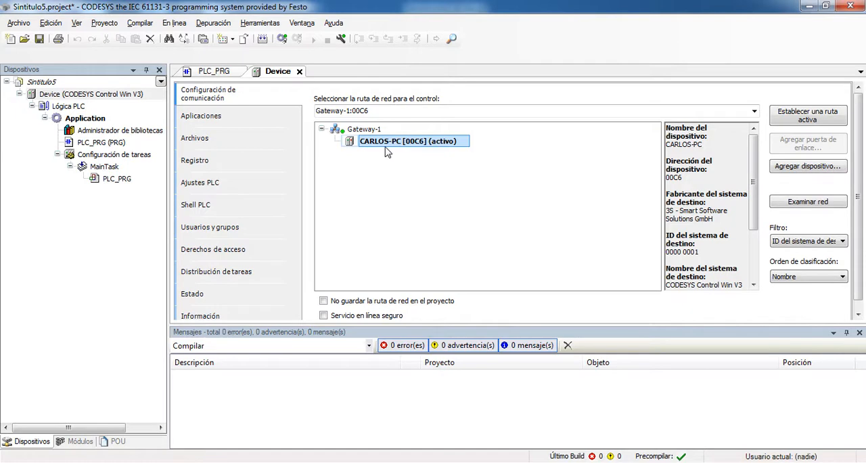
Delete Gateway-1, add it again using TCP/IP on localhost port 1217, and set its device 00C6 as the active path
{"action": "left_click", "coordinate": [361, 130]}
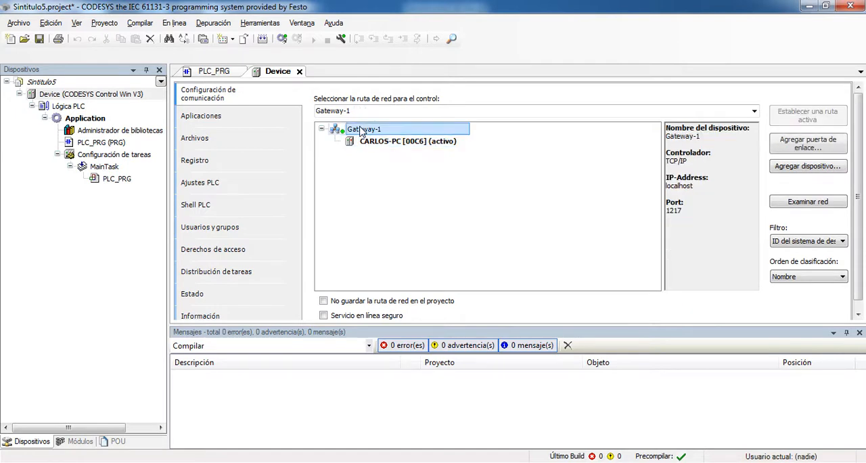
{"action": "key", "text": "Delete"}
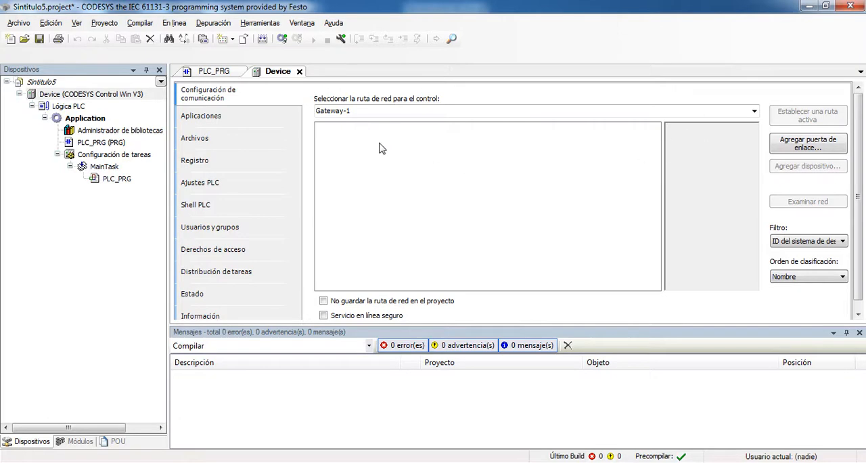
{"action": "left_click", "coordinate": [818, 147]}
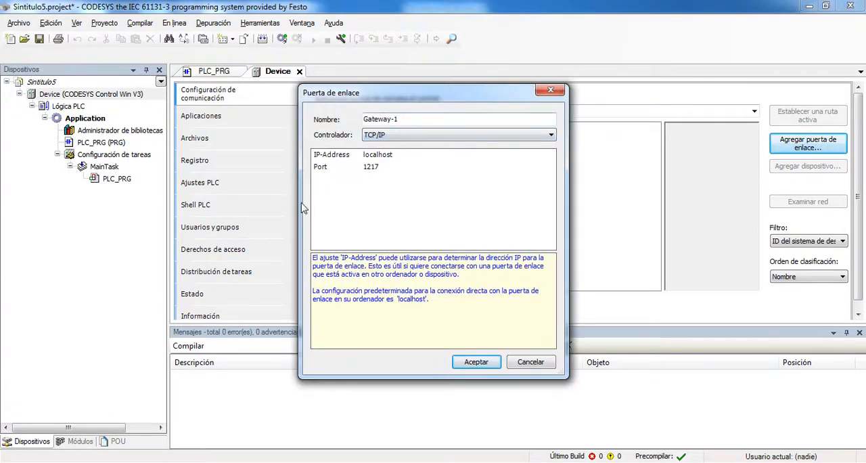
{"action": "left_click", "coordinate": [475, 363]}
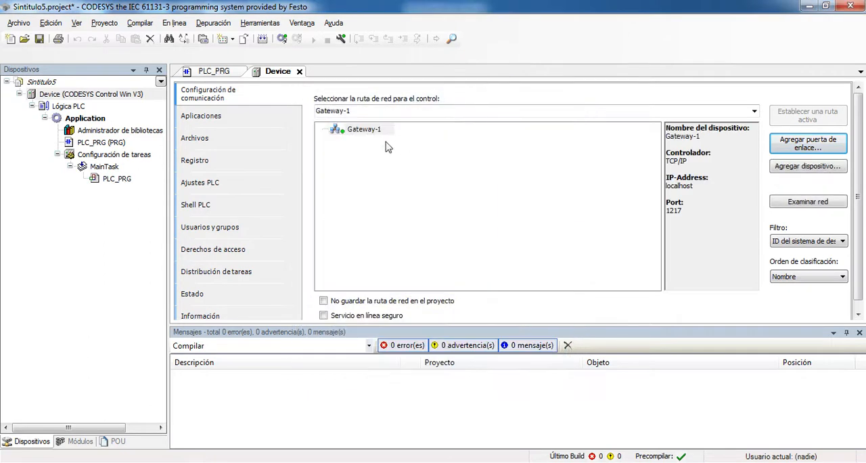
{"action": "double_click", "coordinate": [356, 131]}
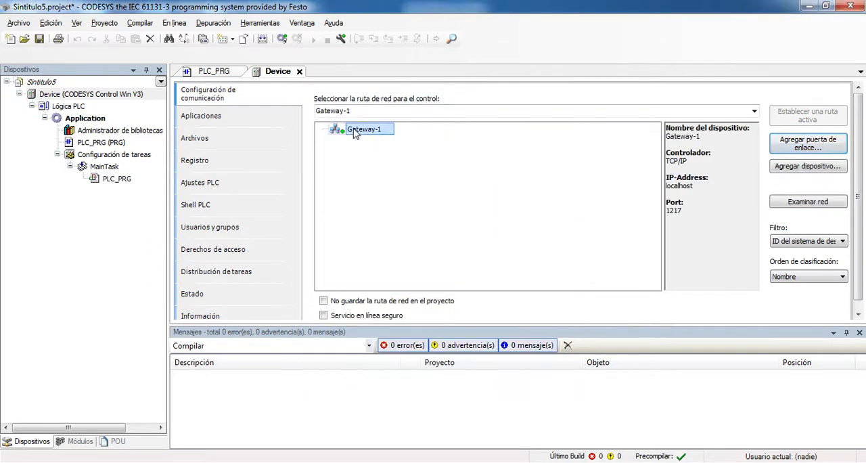
{"action": "double_click", "coordinate": [391, 142]}
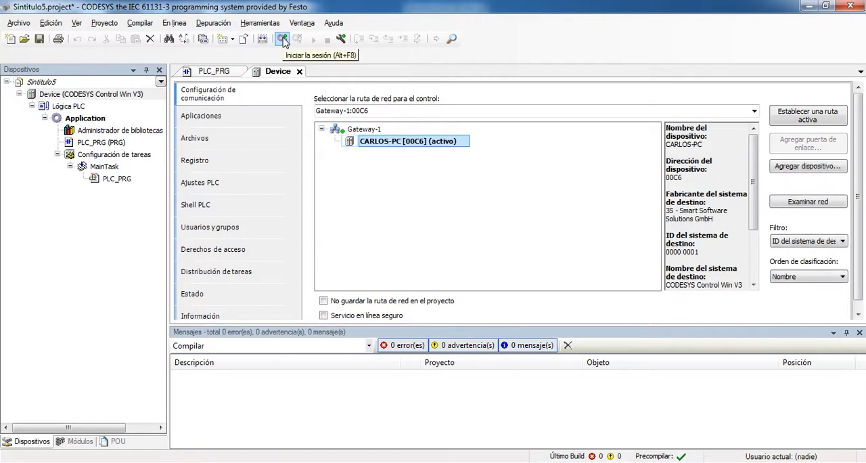
Log in to the PLC, replacing the existing application with the current code, and run the program before logging out
{"action": "left_click", "coordinate": [283, 39]}
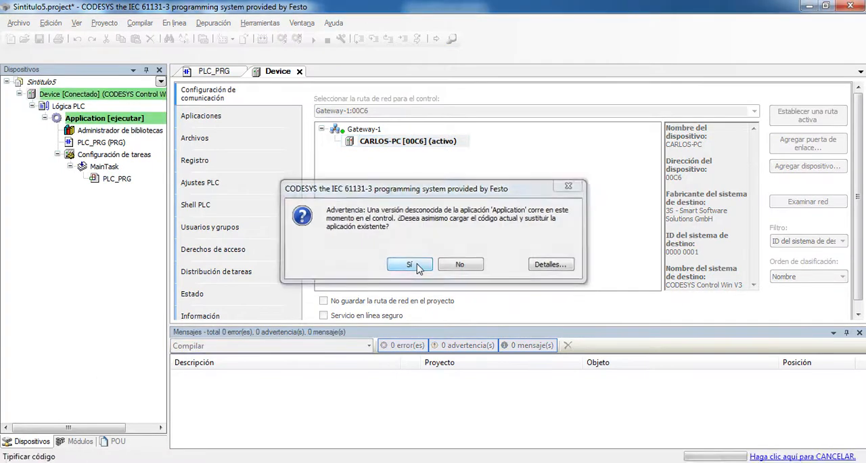
{"action": "left_click", "coordinate": [409, 265]}
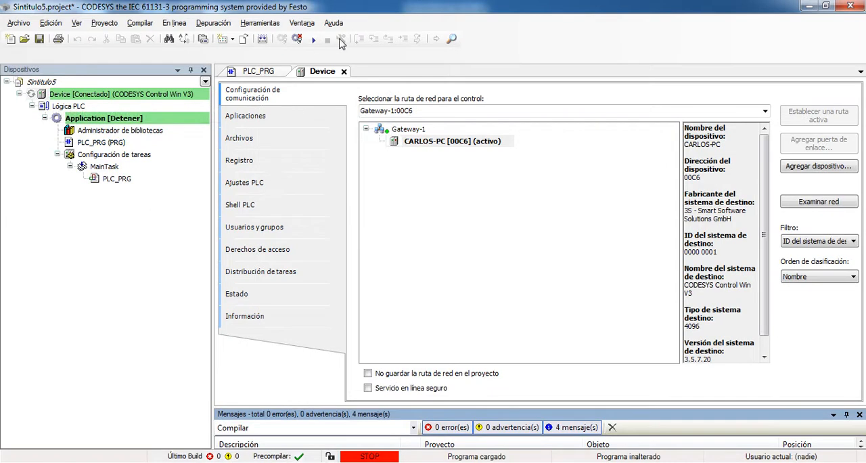
{"action": "left_click", "coordinate": [313, 41]}
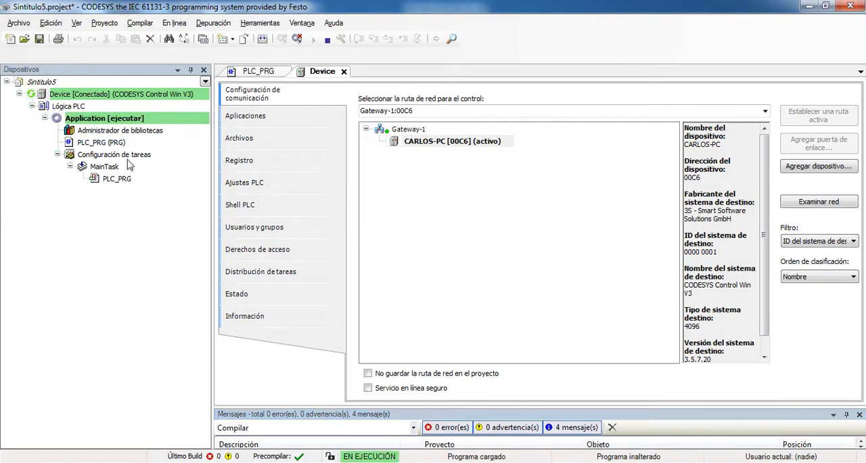
{"action": "left_click", "coordinate": [297, 40]}
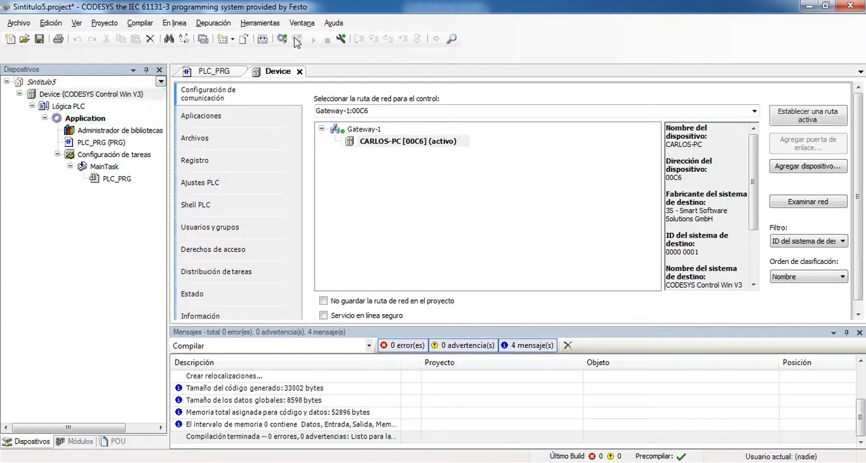
Turn on simulation mode and scan Gateway-1 for devices
{"action": "left_click", "coordinate": [173, 23]}
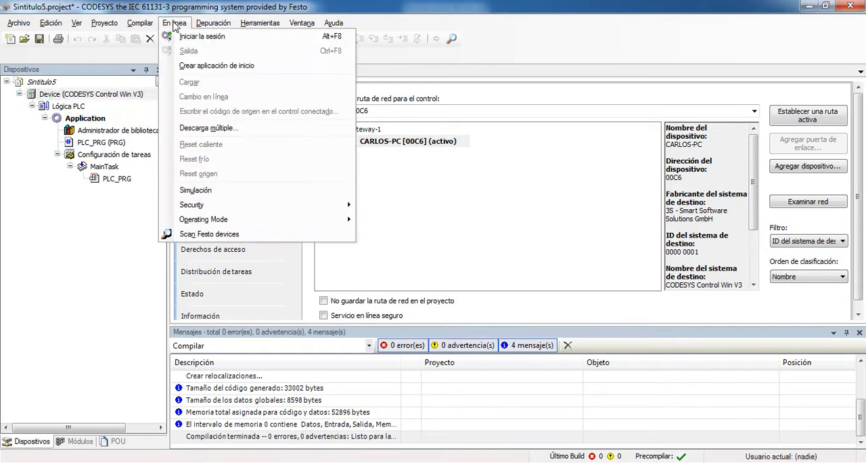
{"action": "left_click", "coordinate": [202, 191]}
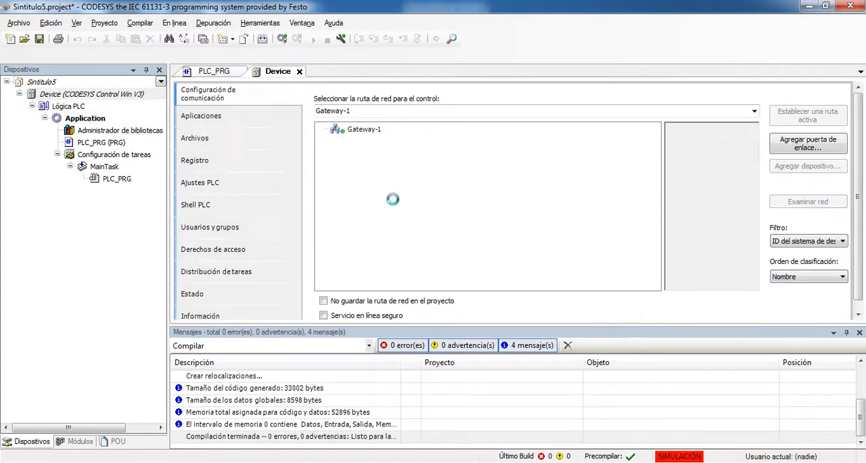
{"action": "left_click", "coordinate": [362, 130]}
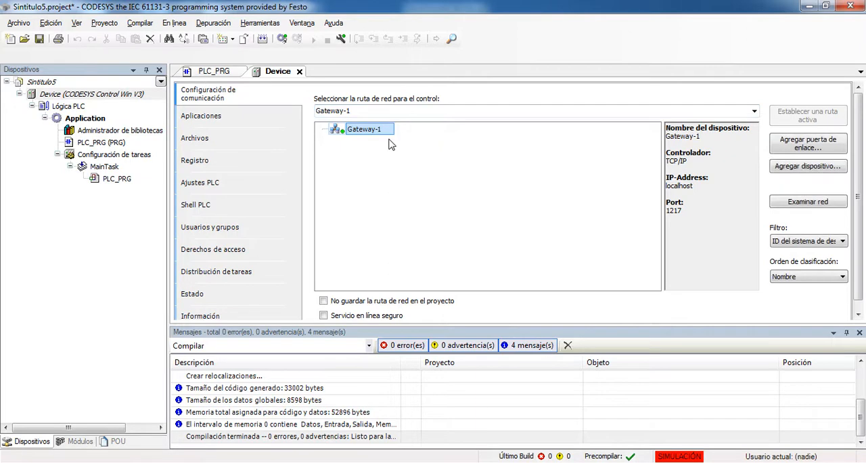
Turn off simulation mode and select Gateway-1 in the communication settings
{"action": "left_click", "coordinate": [181, 25]}
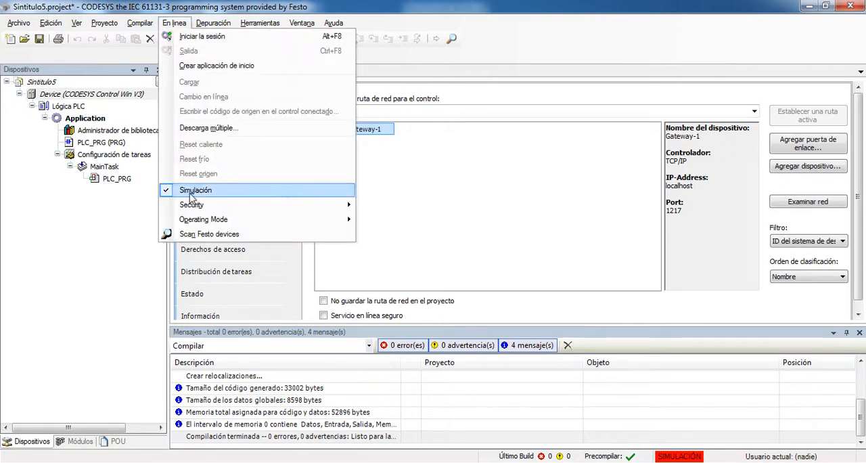
{"action": "left_click", "coordinate": [202, 194]}
{"action": "left_click", "coordinate": [373, 134]}
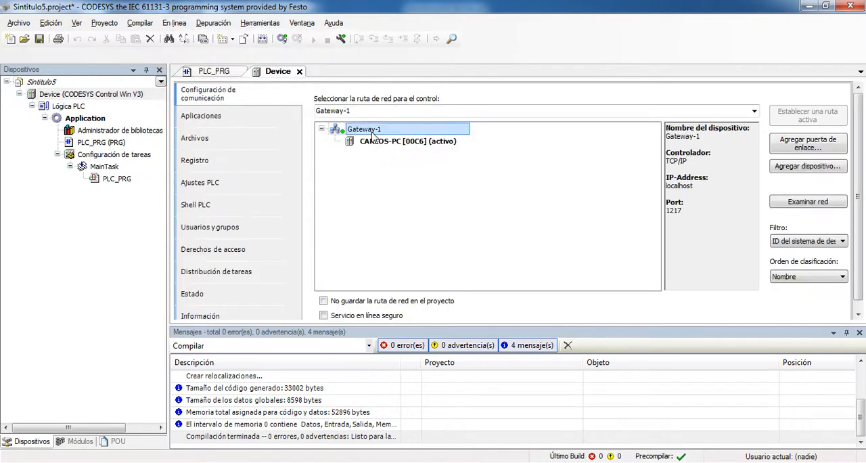
Log in to the application on device 00C6 and log out again
{"action": "left_click", "coordinate": [282, 39]}
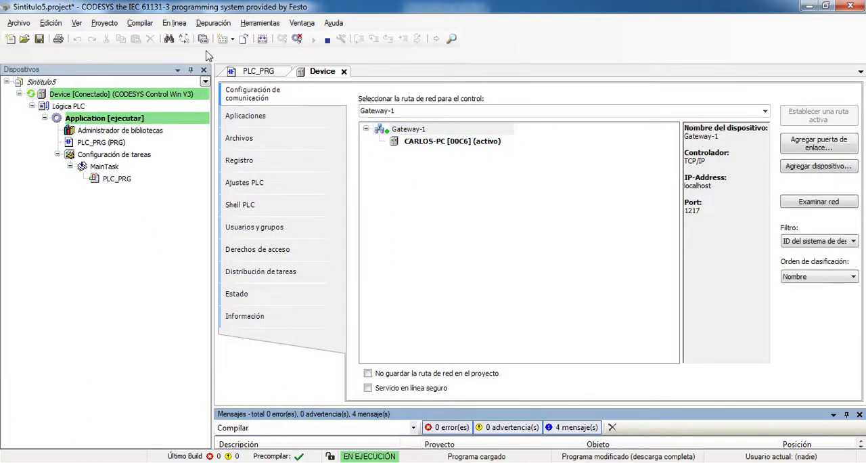
{"action": "left_click", "coordinate": [298, 39]}
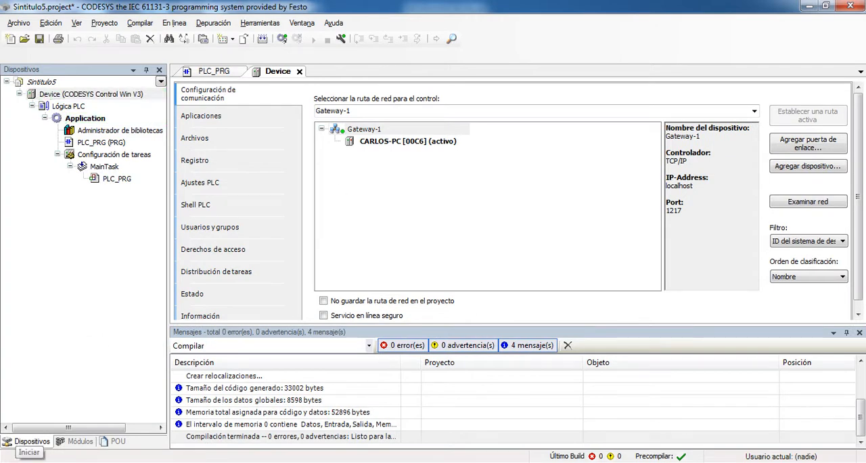
Search Windows for "codesy control", launch CODESYS Control Win V3 and minimize its console window
{"action": "left_click", "coordinate": [12, 460]}
{"action": "type", "text": "codesy control"}
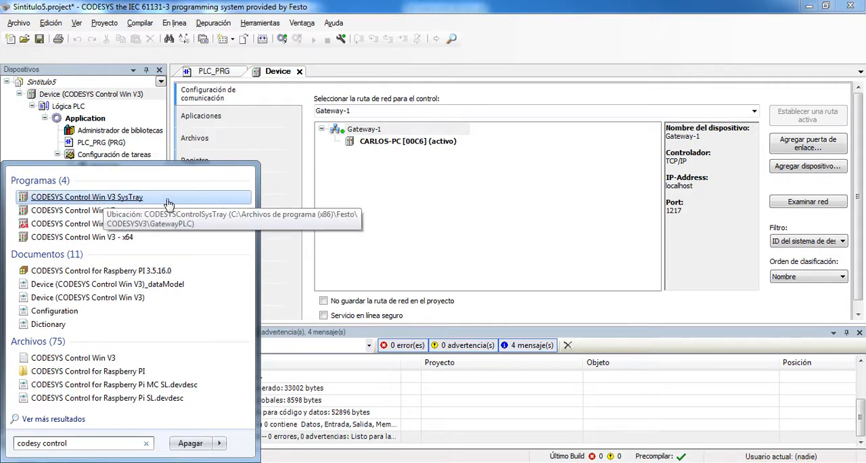
{"action": "left_click", "coordinate": [67, 214]}
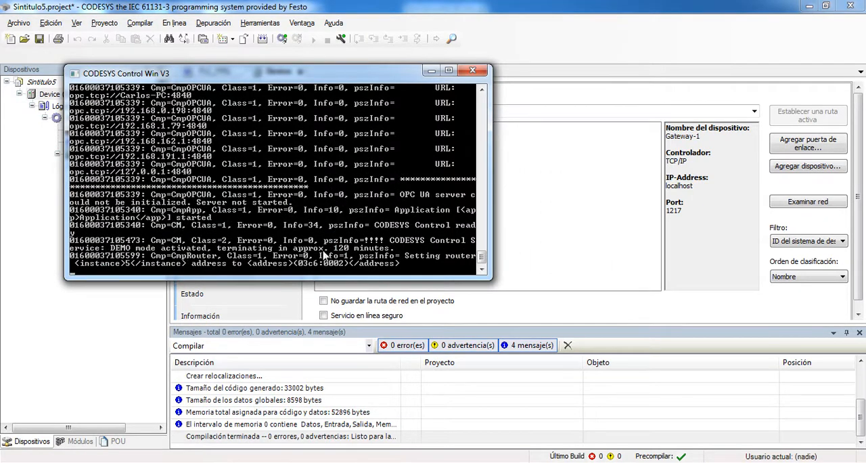
{"action": "left_click", "coordinate": [431, 71]}
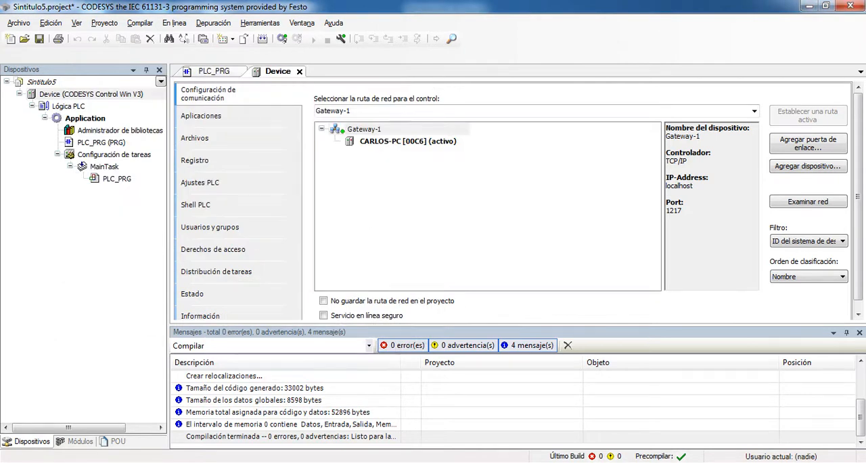
Rescan Gateway-1 and set the device at address 01C6 as the active path, testing it with a login and logout
{"action": "left_click", "coordinate": [362, 132]}
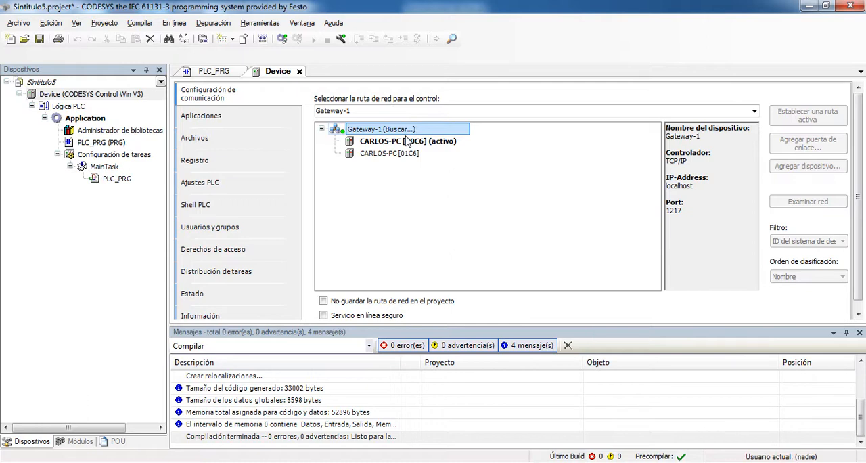
{"action": "left_click", "coordinate": [382, 155]}
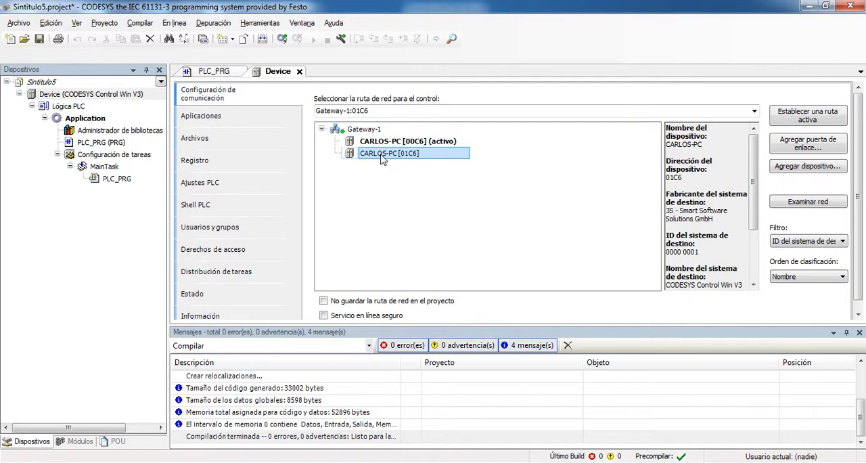
{"action": "double_click", "coordinate": [383, 156]}
{"action": "left_click", "coordinate": [282, 39]}
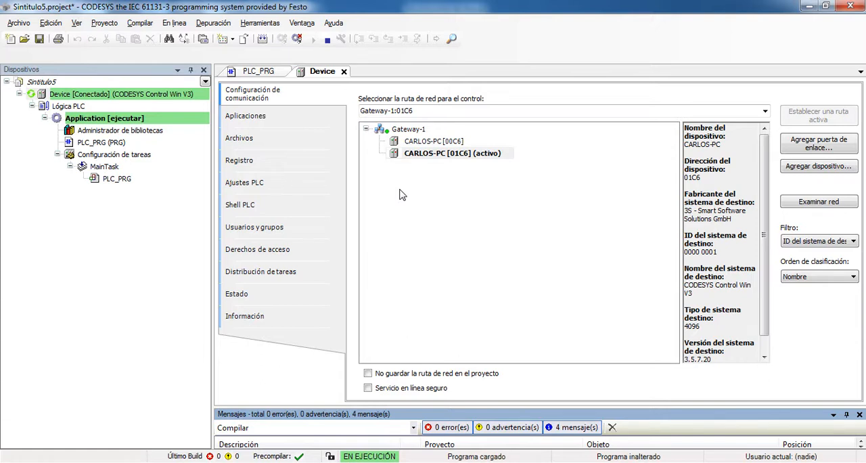
{"action": "left_click", "coordinate": [297, 40]}
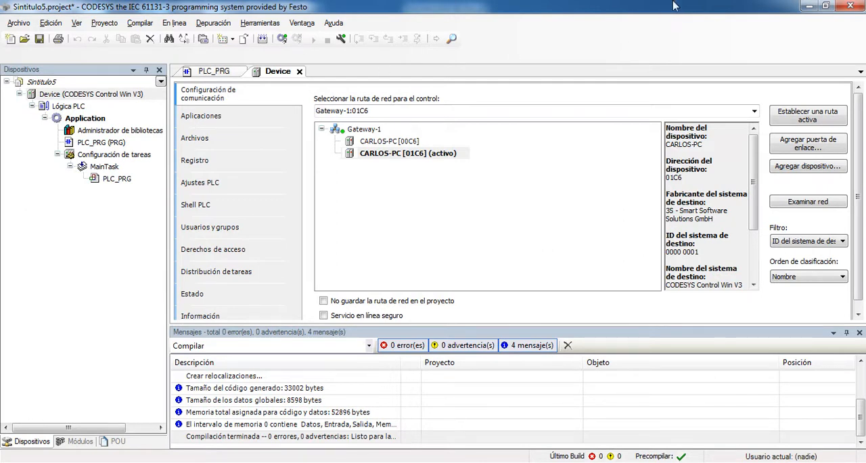
Switch to the other open CODESYS installation, view its program version information and close it
{"action": "left_click", "coordinate": [809, 6]}
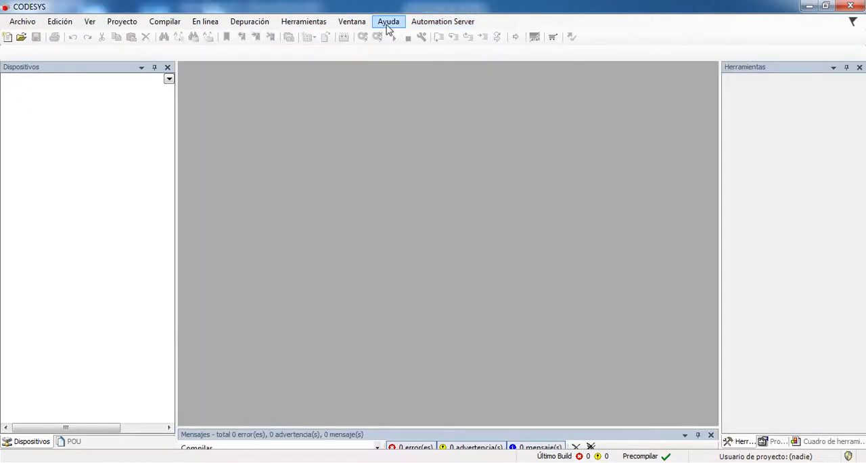
{"action": "left_click", "coordinate": [388, 22]}
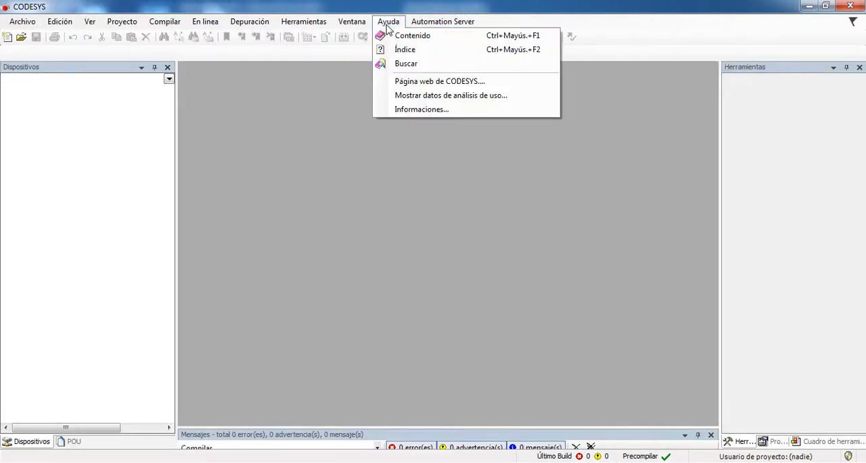
{"action": "left_click", "coordinate": [416, 109]}
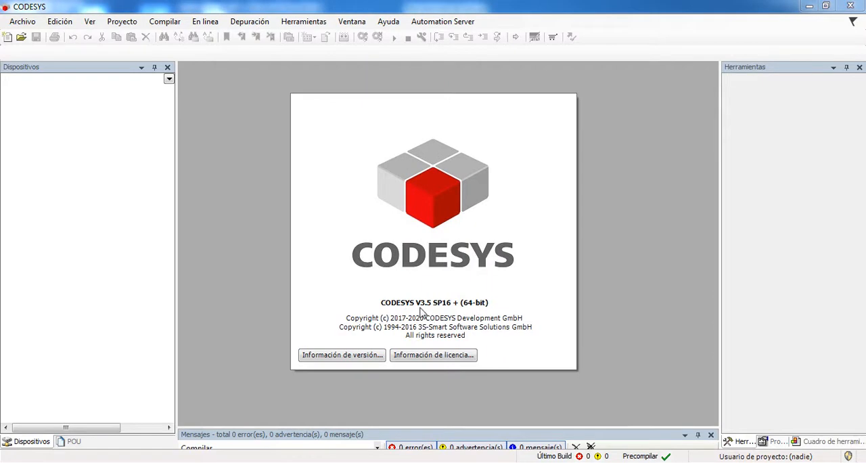
{"action": "left_click", "coordinate": [528, 307]}
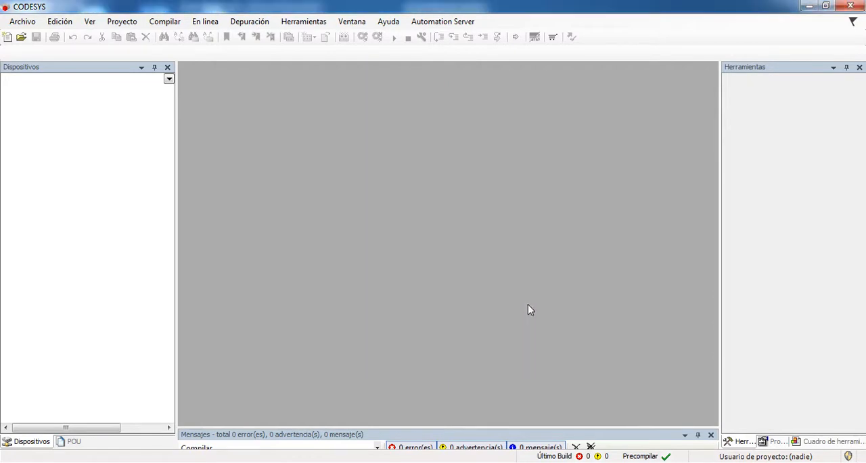
Create standard project Sintitulo6 with CODESYS Control Win V3 x64 and PLC_PRG in ladder diagram (LD), and open PLC_PRG
{"action": "left_click", "coordinate": [7, 38]}
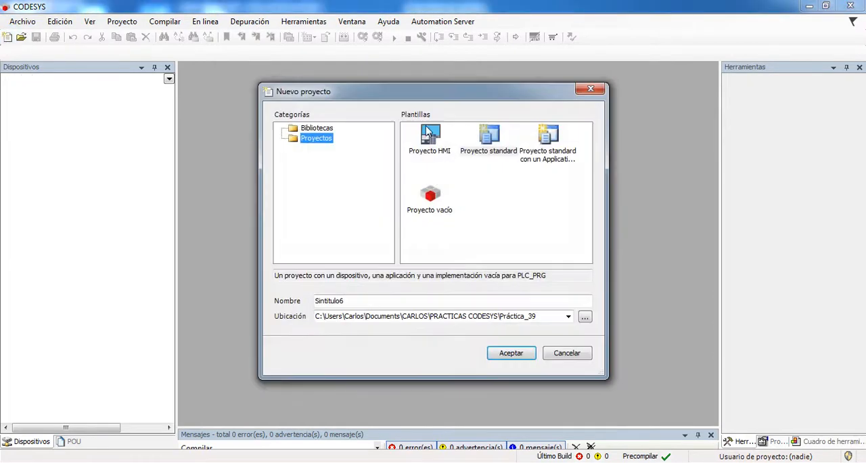
{"action": "left_click", "coordinate": [495, 136]}
{"action": "left_click", "coordinate": [515, 352]}
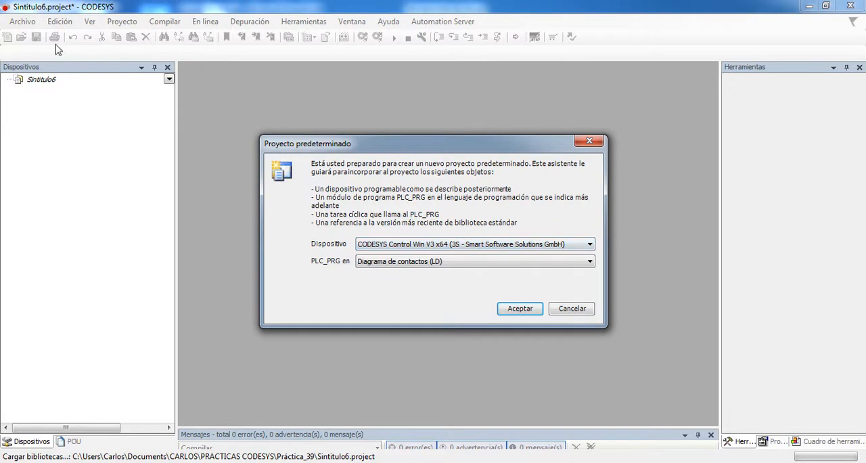
{"action": "left_click", "coordinate": [511, 309]}
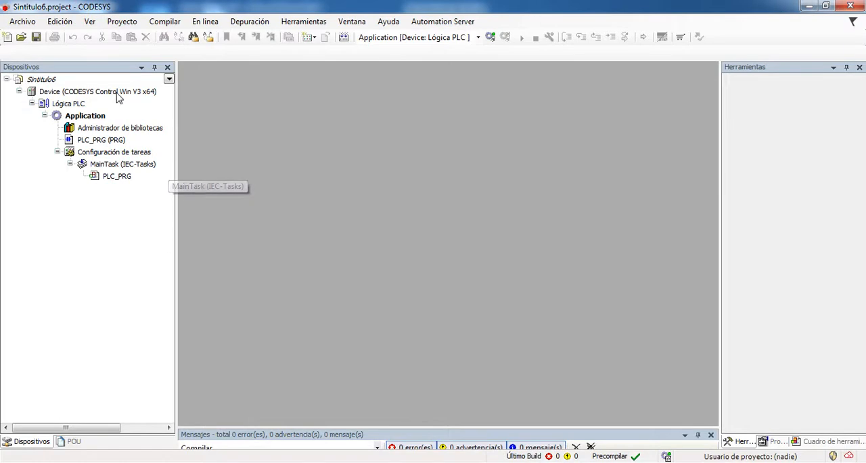
{"action": "double_click", "coordinate": [91, 140]}
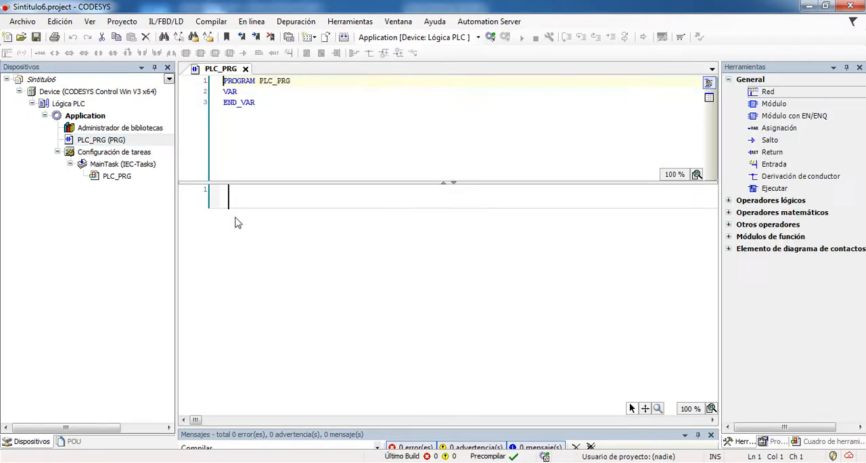
{"action": "left_click", "coordinate": [201, 195]}
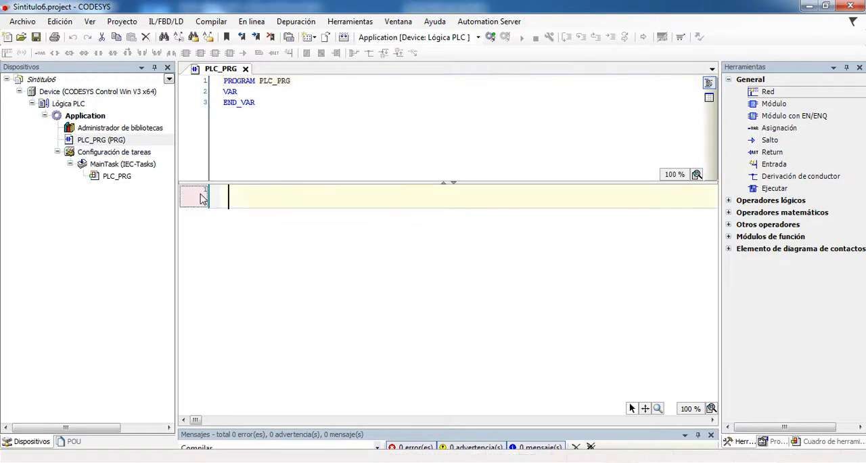
Open the communication settings of Device and scan the network for controllers, closing the selection without choosing one
{"action": "left_click", "coordinate": [96, 93]}
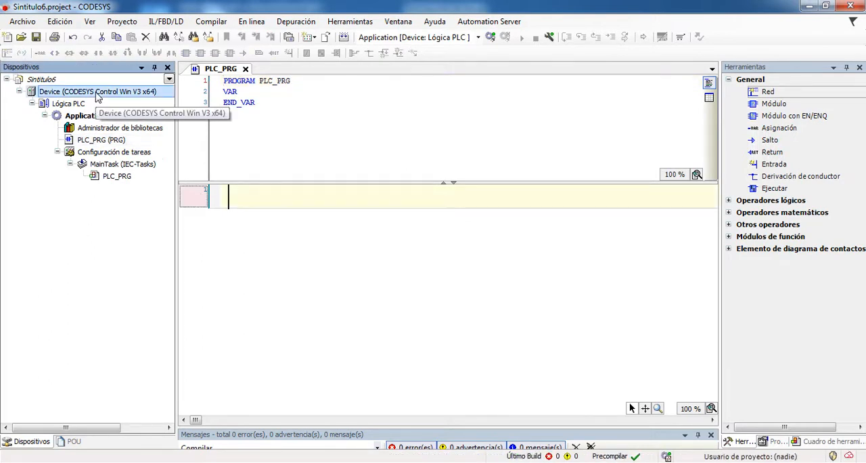
{"action": "double_click", "coordinate": [97, 93]}
{"action": "left_click", "coordinate": [735, 462]}
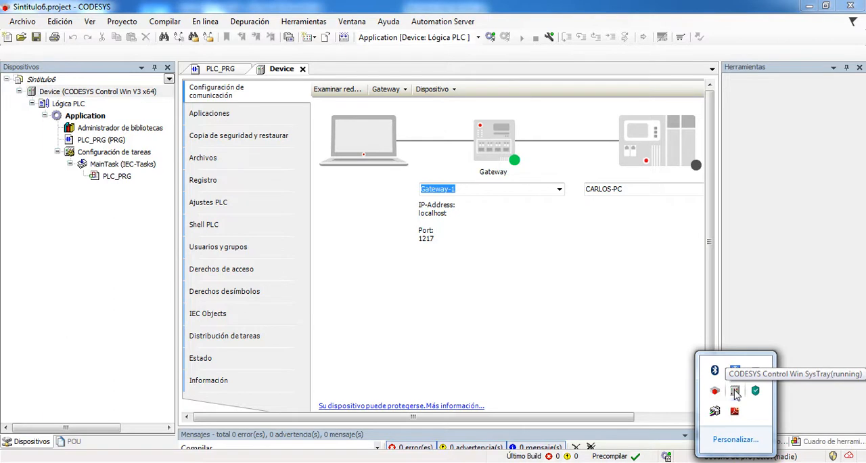
{"action": "left_click", "coordinate": [338, 94]}
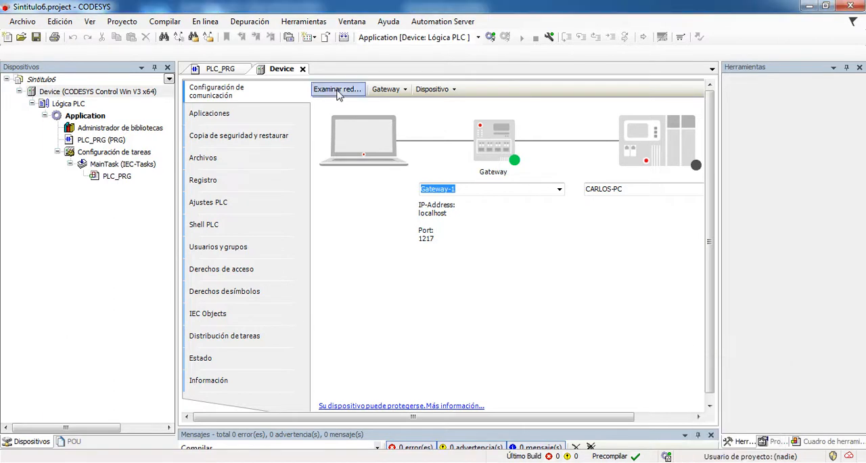
{"action": "left_click", "coordinate": [340, 86]}
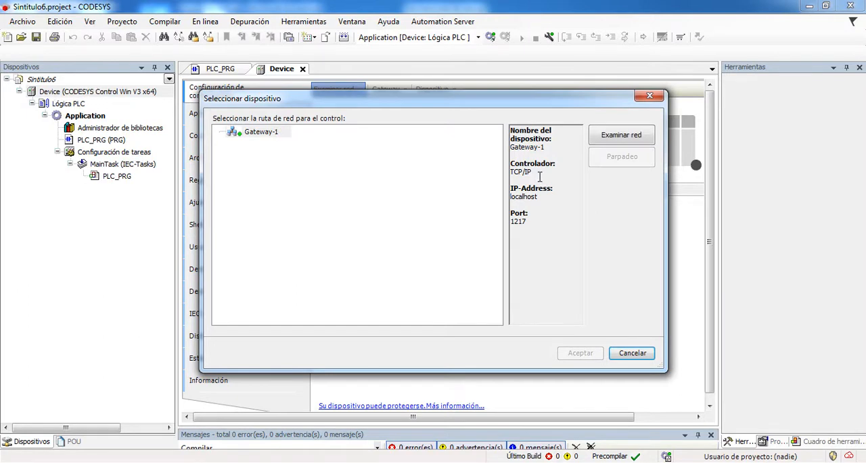
{"action": "left_click", "coordinate": [632, 353]}
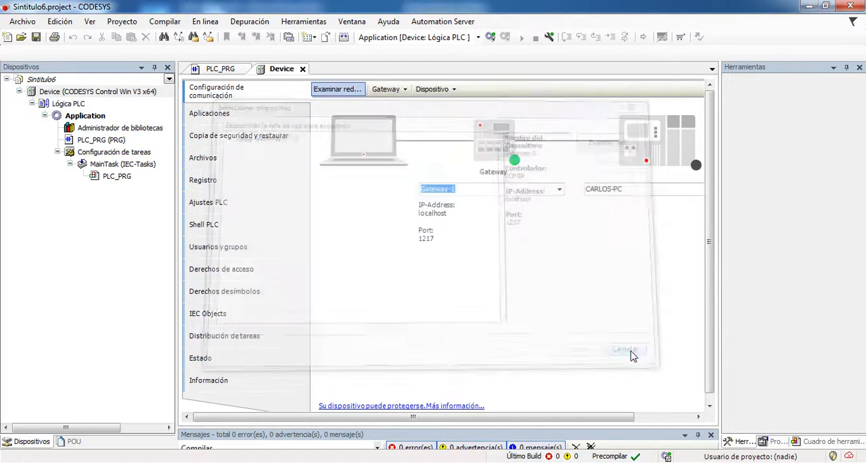
Update Device in the project tree to CODESYS Control Win V3, version 3.5.16.0
{"action": "left_click", "coordinate": [95, 93]}
{"action": "left_click", "coordinate": [57, 152]}
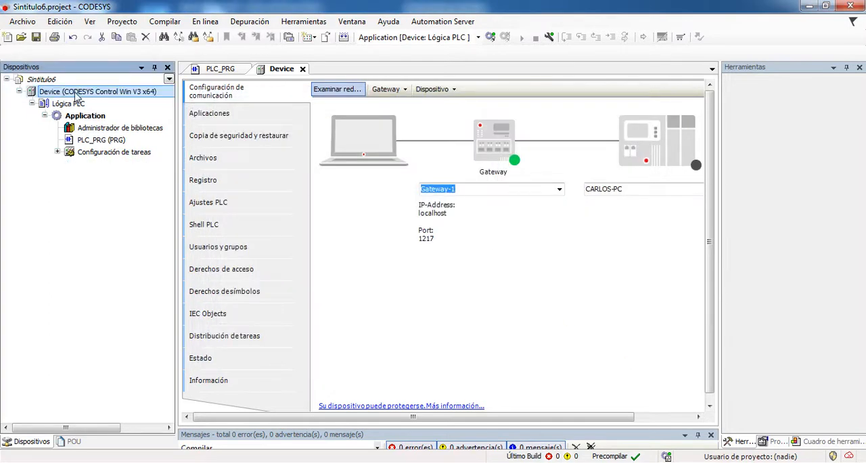
{"action": "right_click", "coordinate": [75, 92]}
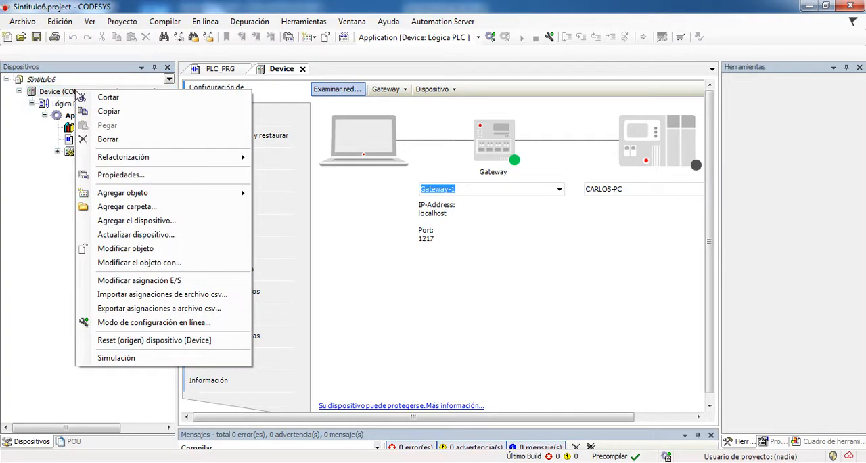
{"action": "left_click", "coordinate": [150, 236]}
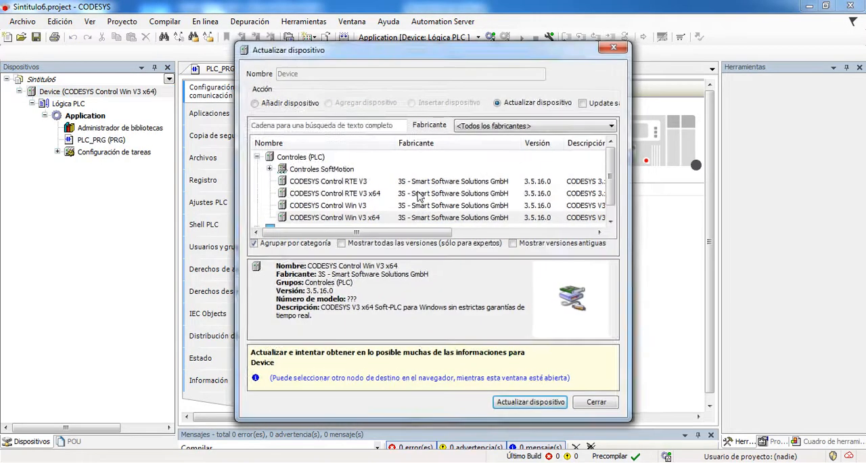
{"action": "left_click", "coordinate": [352, 209]}
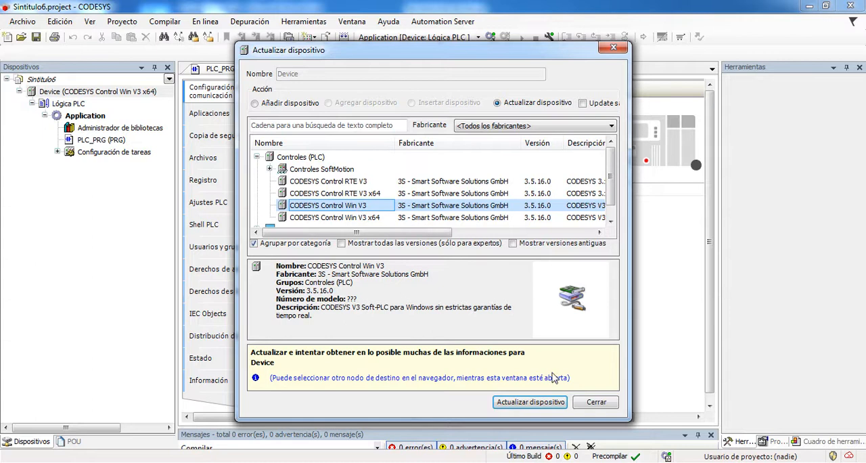
{"action": "left_click", "coordinate": [539, 403]}
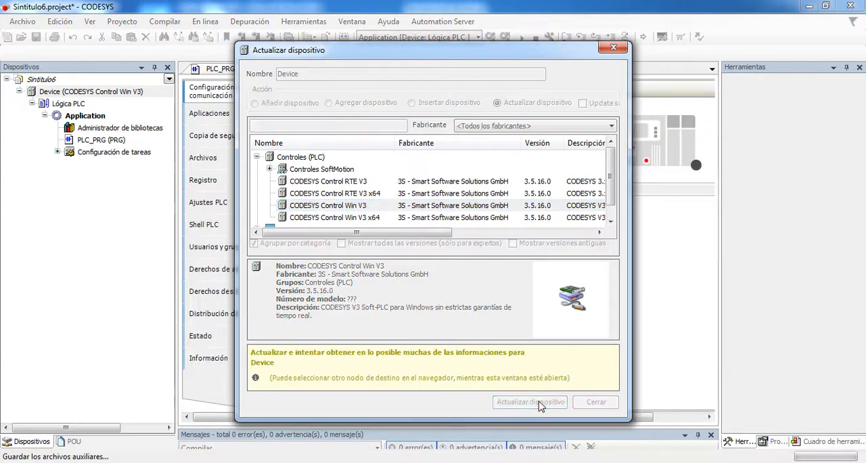
{"action": "left_click", "coordinate": [593, 401]}
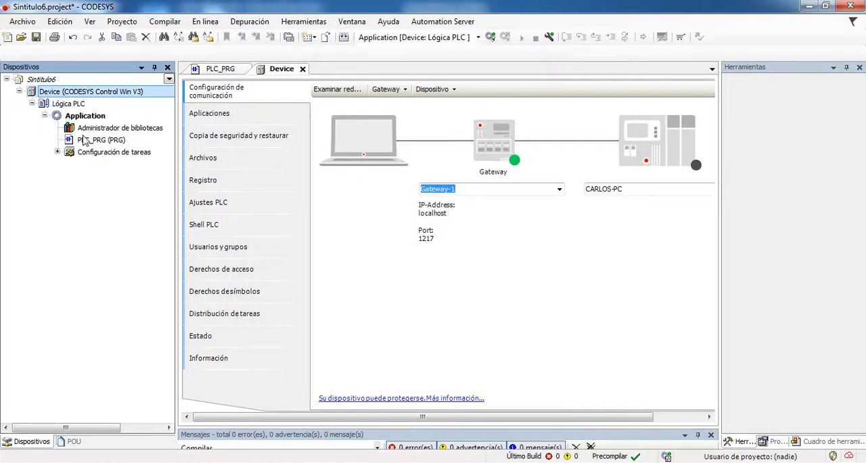
Scan the network, set the device at address 00C6 as the active path and try to log in
{"action": "left_click", "coordinate": [332, 91]}
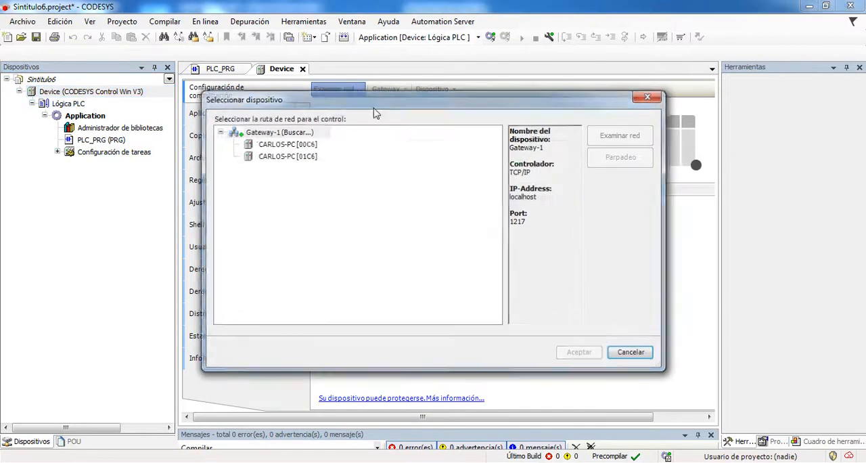
{"action": "double_click", "coordinate": [295, 143]}
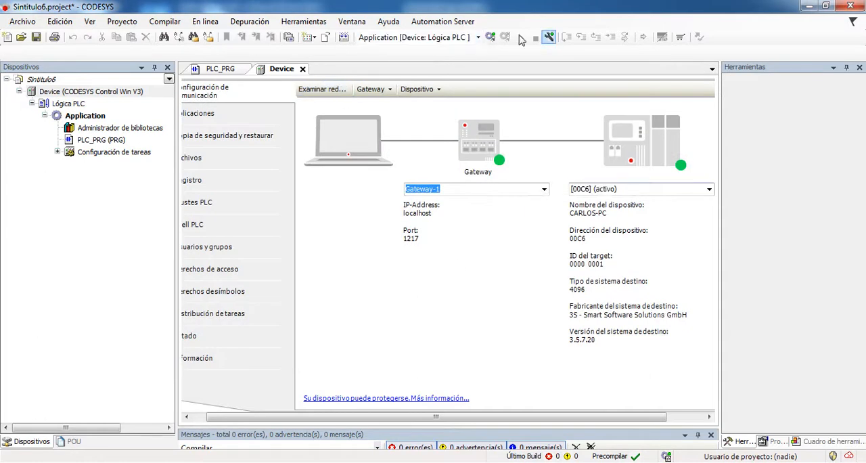
{"action": "left_click", "coordinate": [491, 37]}
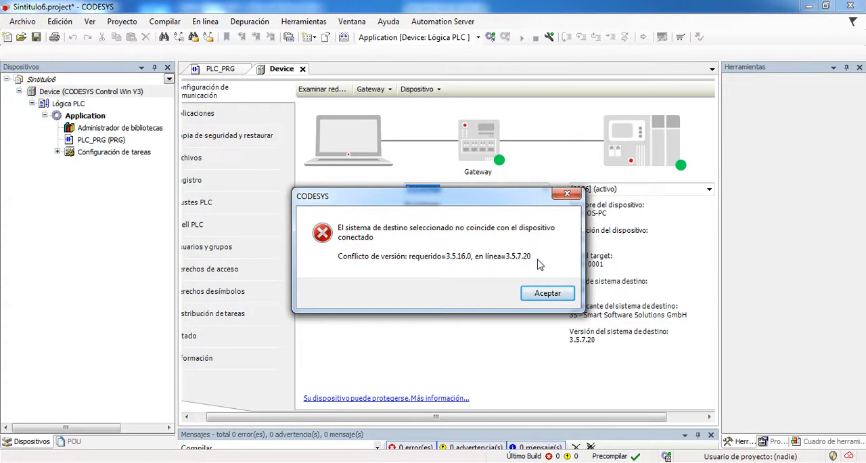
{"action": "left_click", "coordinate": [543, 293]}
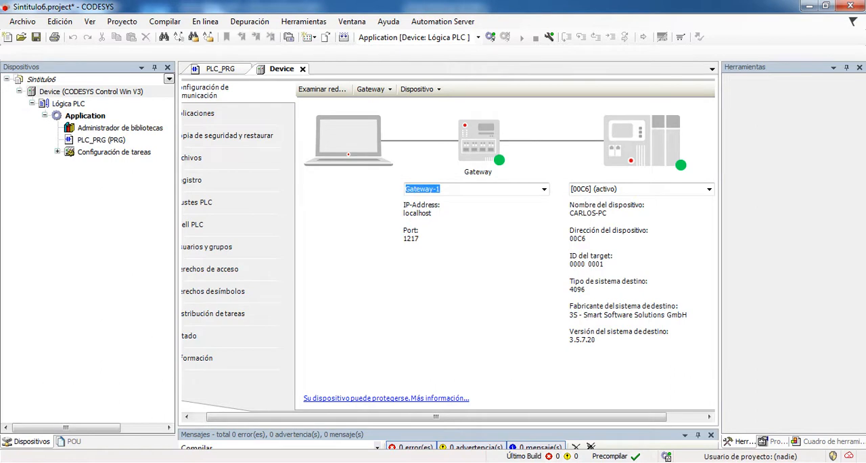
Stop the PLC of CODESYS Control Win SysTray, exit its PLC Control and check the remaining background programs
{"action": "left_click", "coordinate": [736, 459]}
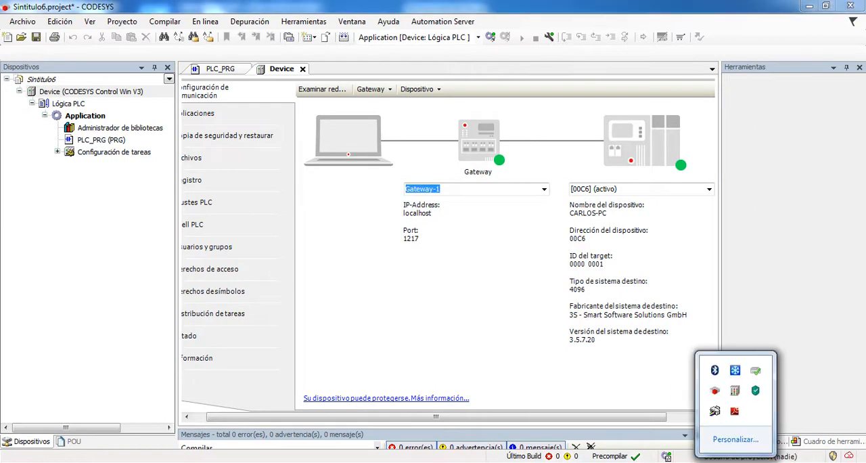
{"action": "right_click", "coordinate": [734, 392]}
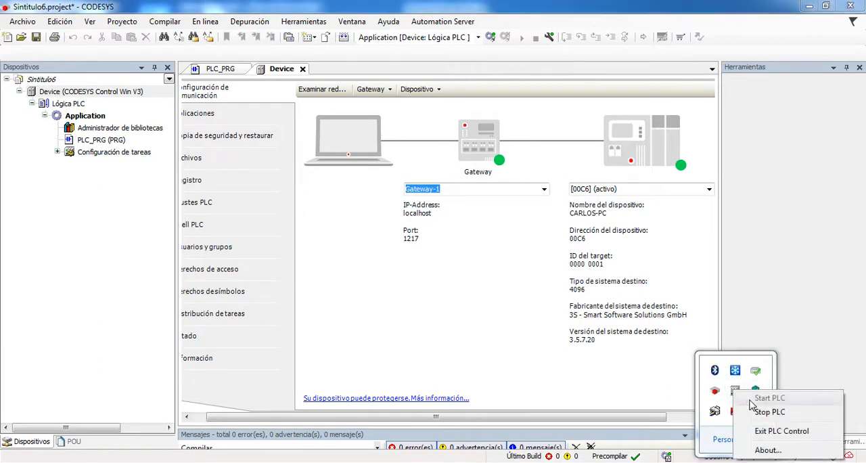
{"action": "left_click", "coordinate": [759, 413]}
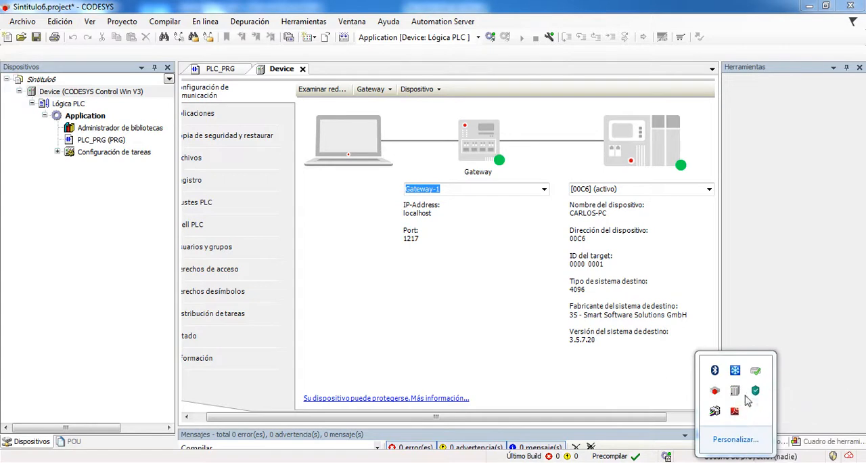
{"action": "right_click", "coordinate": [755, 391]}
{"action": "left_click", "coordinate": [784, 430]}
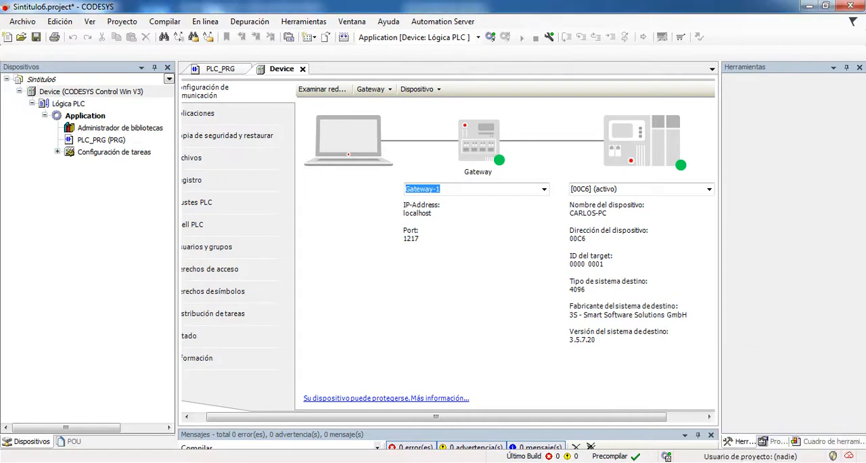
{"action": "left_click", "coordinate": [736, 461]}
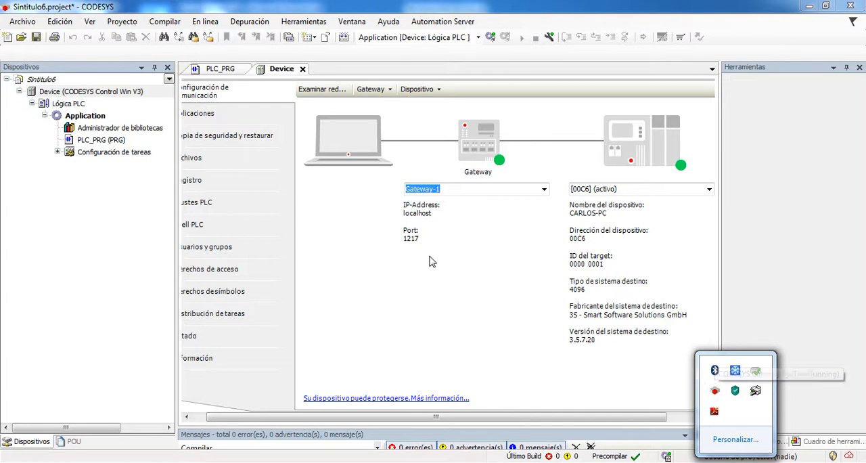
{"action": "left_click", "coordinate": [390, 300]}
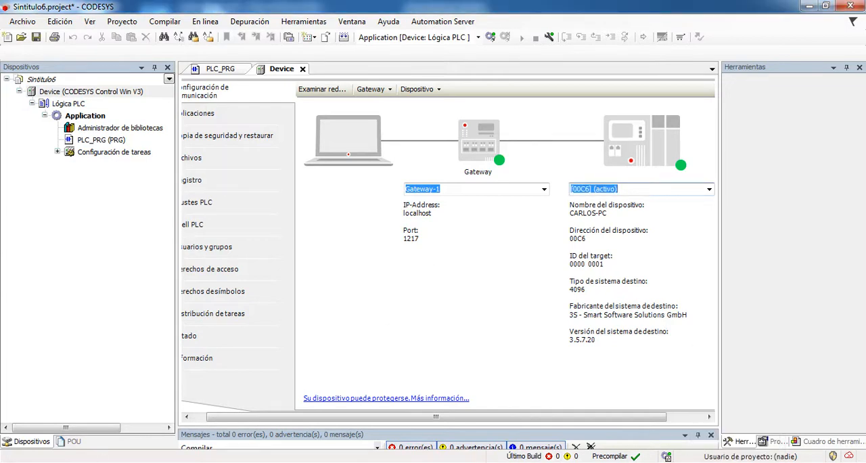
Search Windows for "codesys control" and launch CODESYS Control Win V3 - x64 SysTray
{"action": "key", "text": "super"}
{"action": "type", "text": "codesys control"}
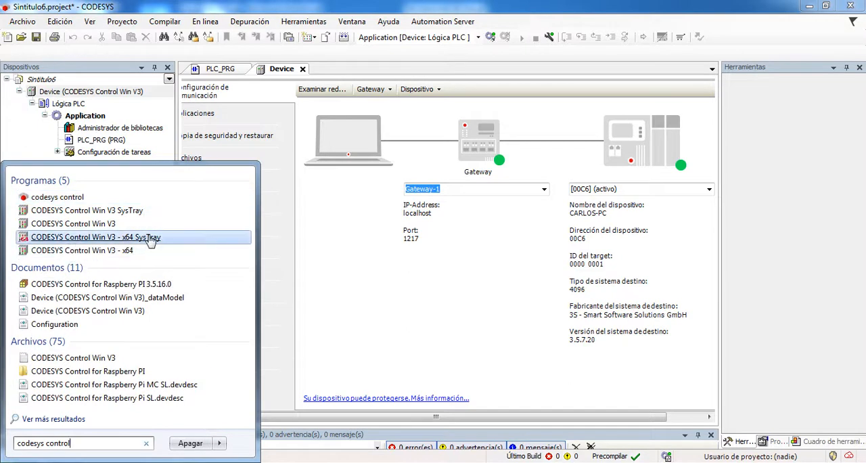
{"action": "left_click", "coordinate": [110, 237]}
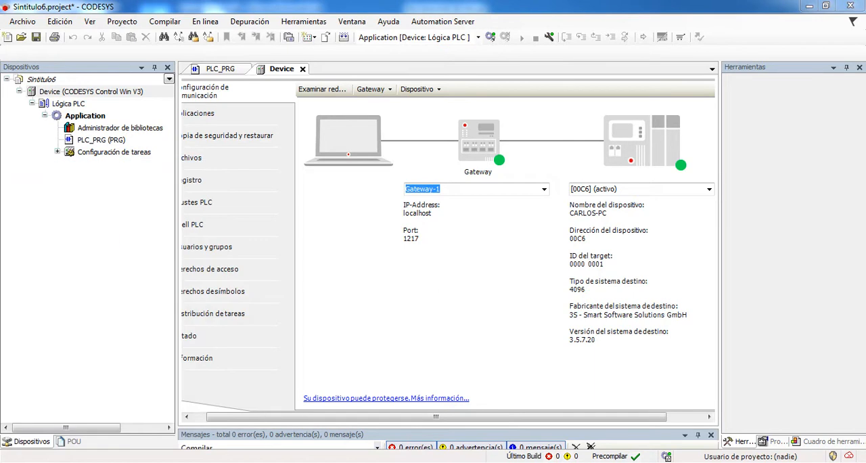
Start the PLC of CODESYS Control Win SysTray - x64 and accept the security notice
{"action": "left_click", "coordinate": [736, 461]}
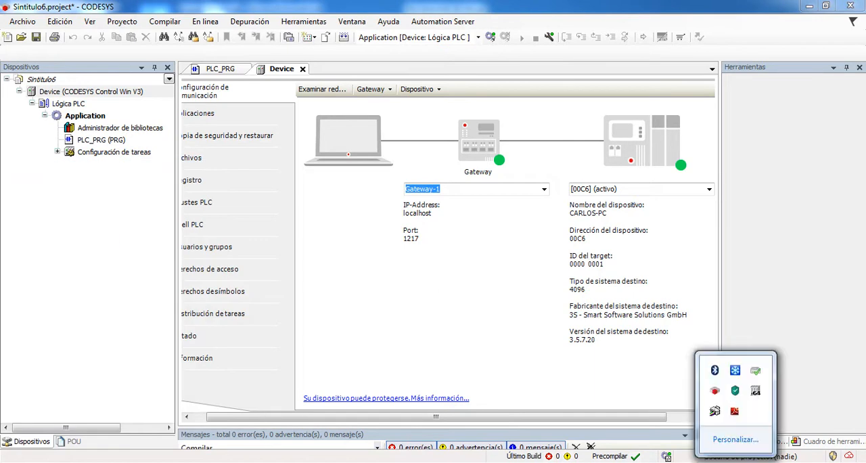
{"action": "right_click", "coordinate": [755, 391]}
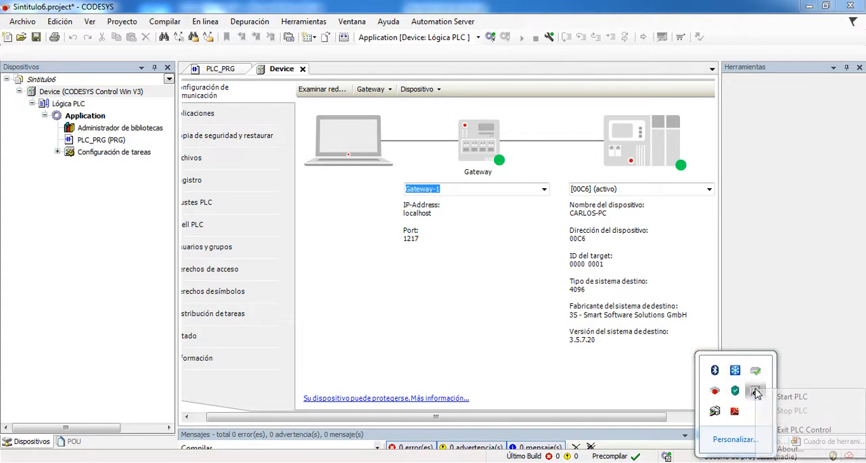
{"action": "left_click", "coordinate": [792, 400]}
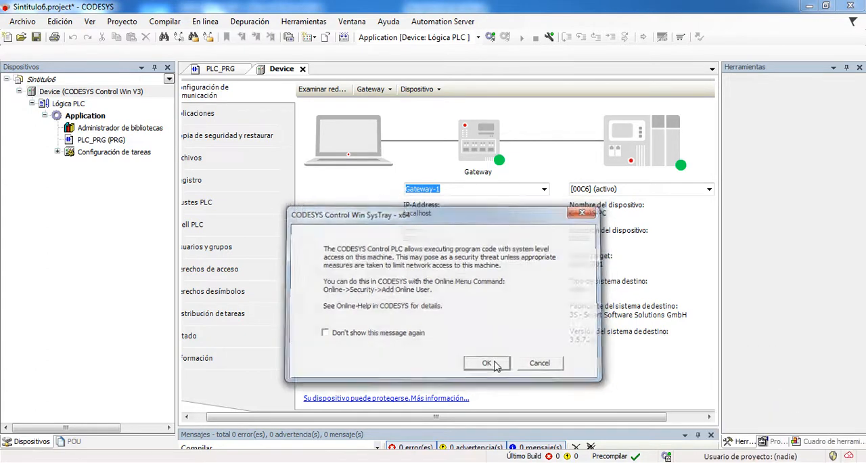
{"action": "left_click", "coordinate": [487, 363]}
Close the CODESYS Control Win V3 console window and rescan the network, leaving the device selection without a choice
{"action": "left_click", "coordinate": [378, 461]}
{"action": "right_click", "coordinate": [379, 462]}
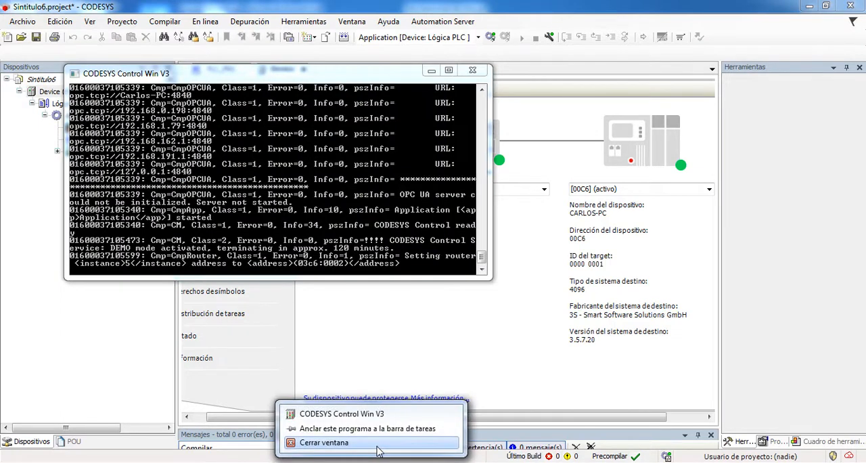
{"action": "left_click", "coordinate": [377, 442]}
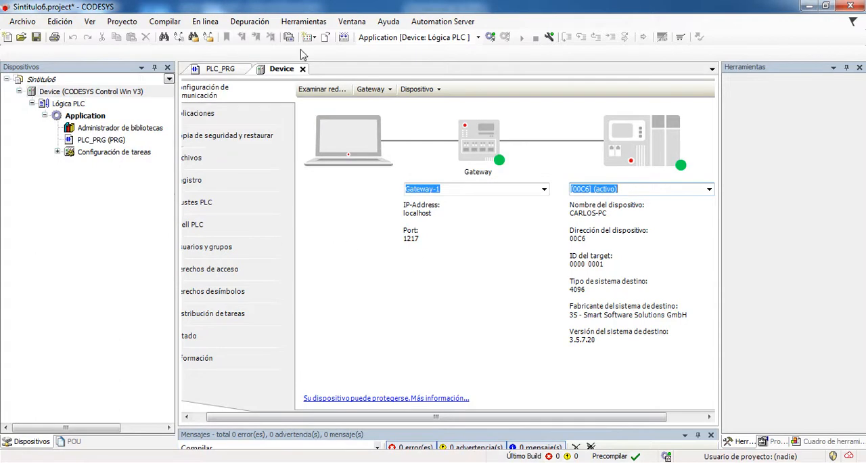
{"action": "left_click", "coordinate": [331, 95]}
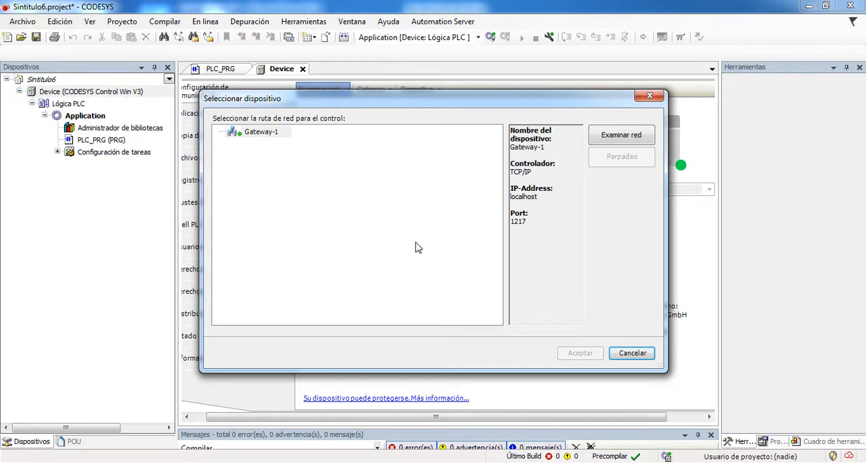
{"action": "left_click", "coordinate": [646, 353]}
Update the project's device to CODESYS Control Win V3 x64, version 3.5.16.0, and close the update dialog
{"action": "right_click", "coordinate": [72, 91]}
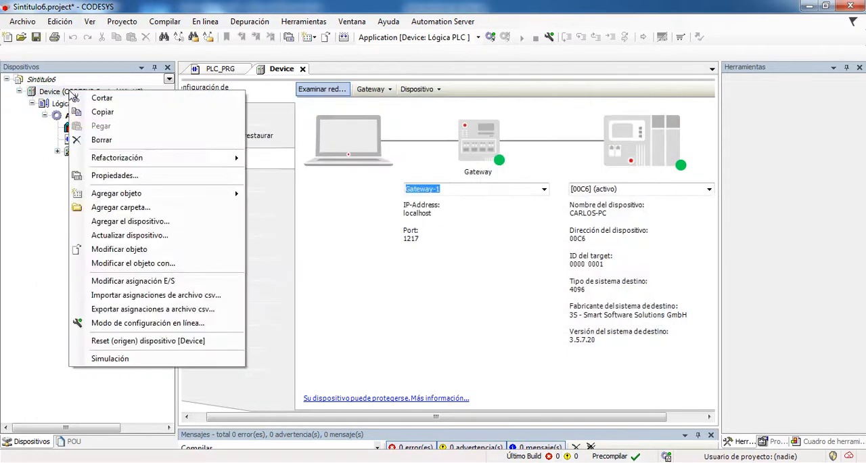
{"action": "left_click", "coordinate": [131, 234]}
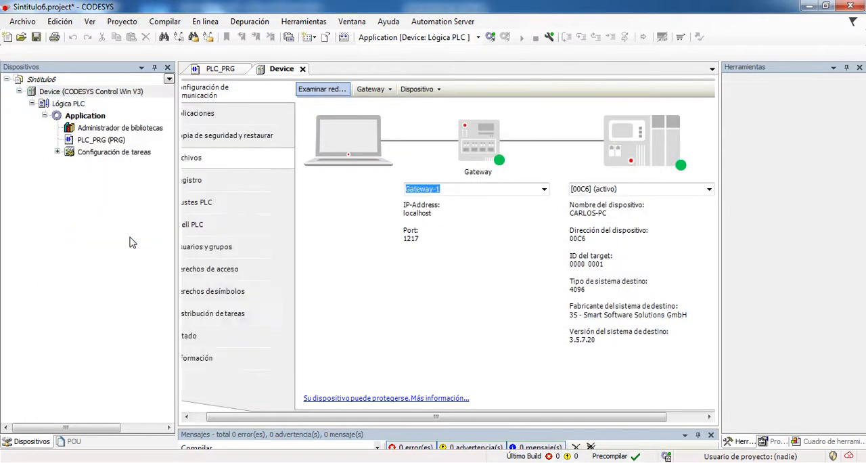
{"action": "left_click", "coordinate": [379, 217]}
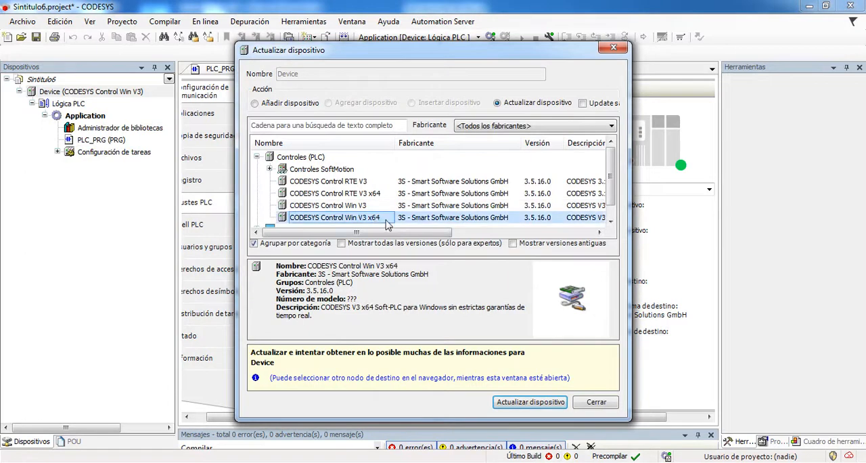
{"action": "left_click", "coordinate": [532, 404]}
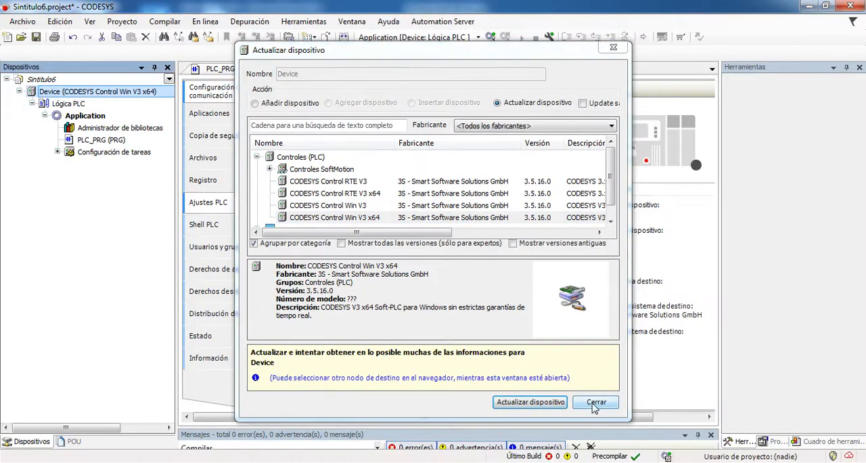
{"action": "left_click", "coordinate": [593, 403]}
Scan the network, set the PLC with address 00C6 under Gateway-1 as the connection, and check the background programs
{"action": "left_click", "coordinate": [338, 89]}
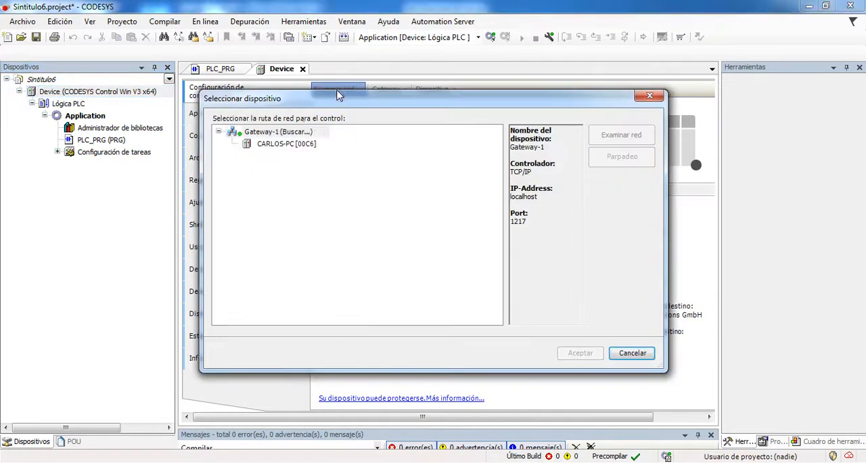
{"action": "left_click", "coordinate": [283, 144]}
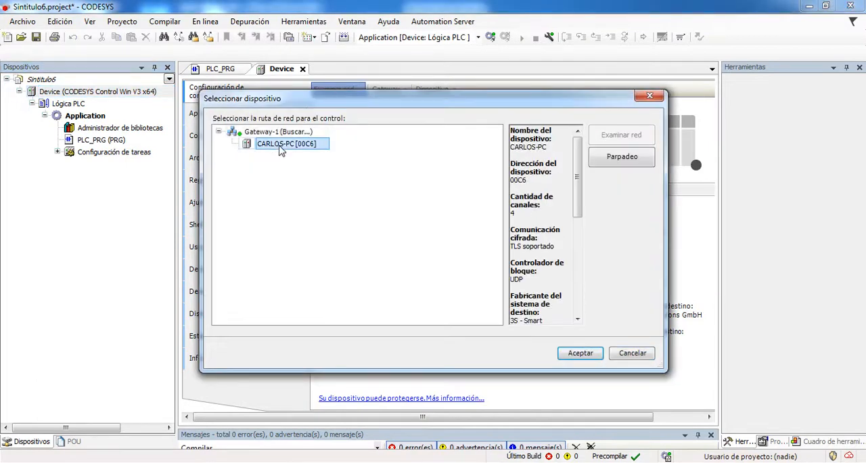
{"action": "left_click", "coordinate": [577, 352]}
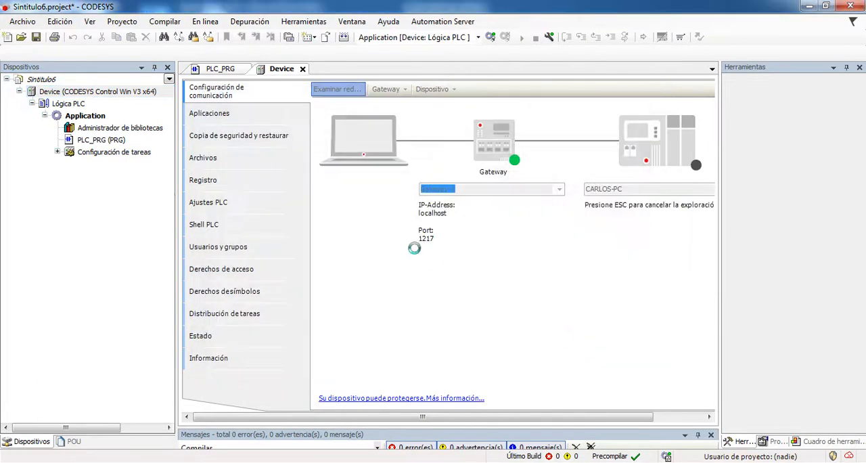
{"action": "left_click", "coordinate": [735, 461]}
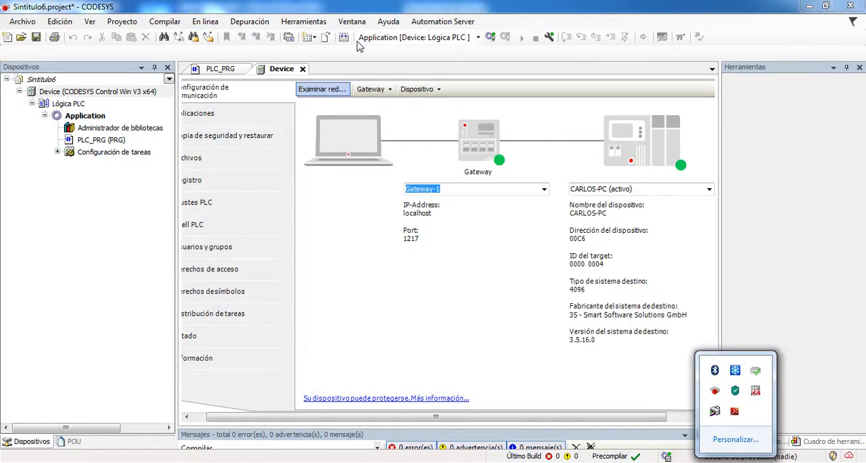
Log in to the PLC with the application download, run the application and log out again
{"action": "left_click", "coordinate": [490, 39]}
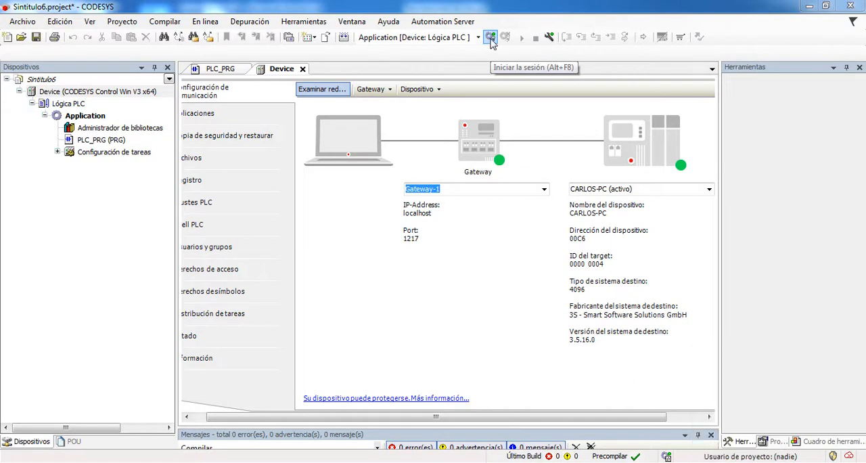
{"action": "left_click", "coordinate": [424, 264]}
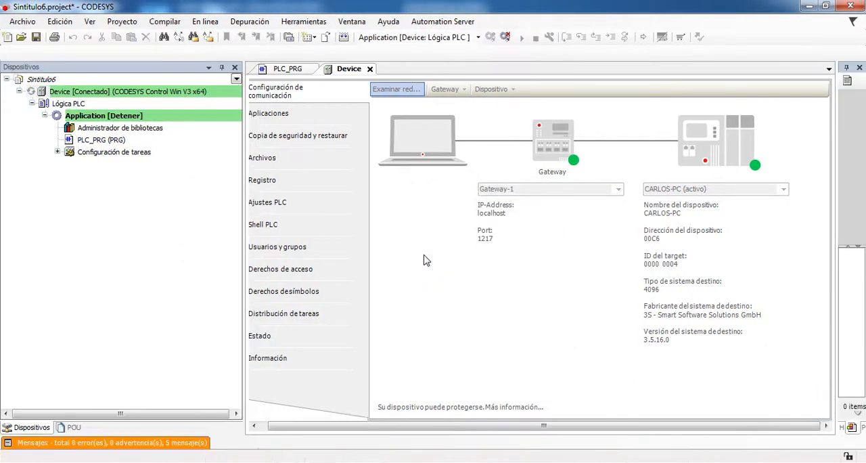
{"action": "left_click", "coordinate": [521, 38]}
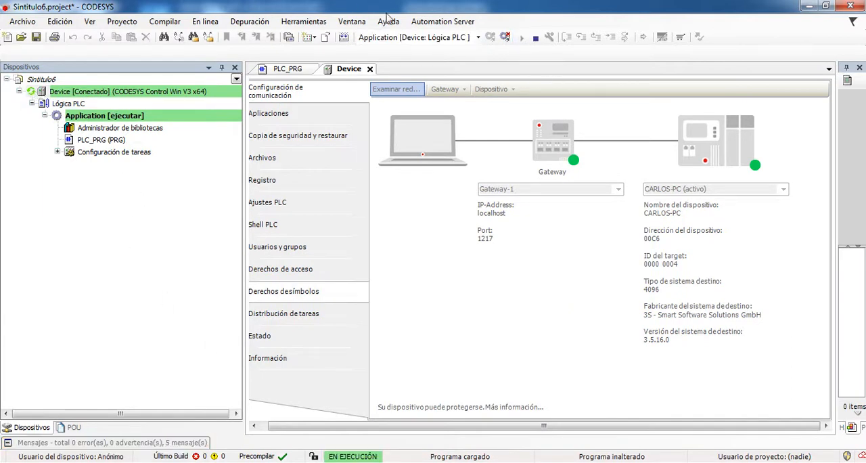
{"action": "left_click", "coordinate": [504, 37]}
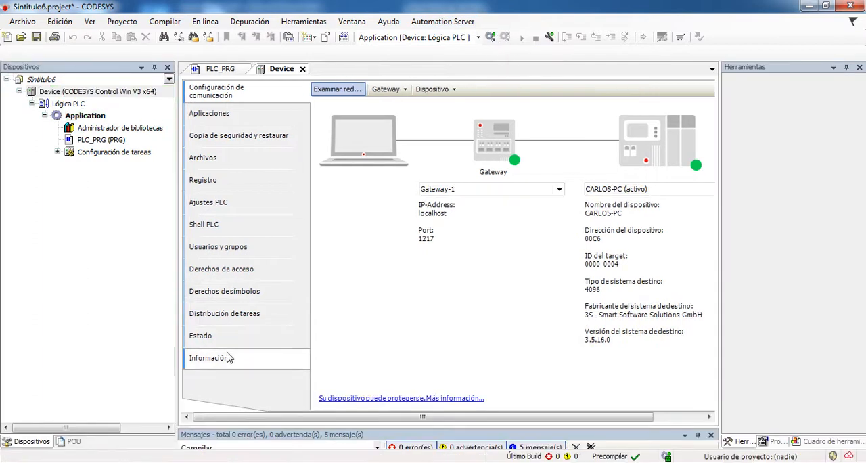
Search Windows for "codesys control", launch CODESYS Control Win V3 - x64 and minimize its console window
{"action": "left_click", "coordinate": [18, 462]}
{"action": "type", "text": "co"}
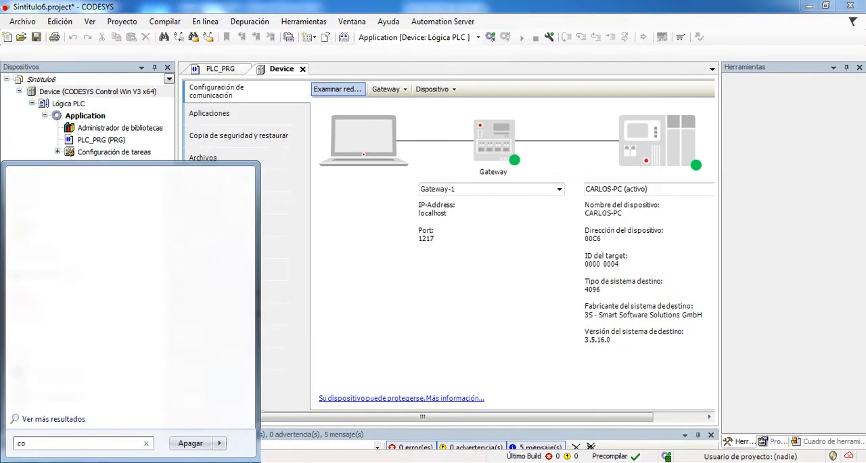
{"action": "type", "text": "desys control"}
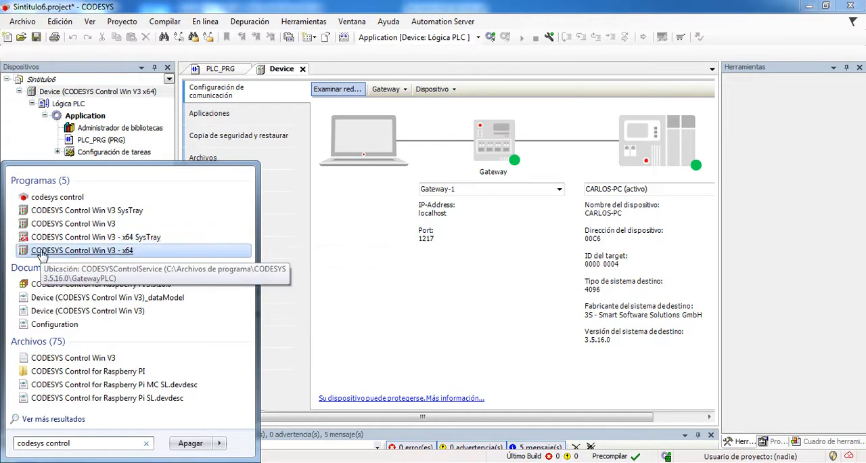
{"action": "left_click", "coordinate": [108, 253]}
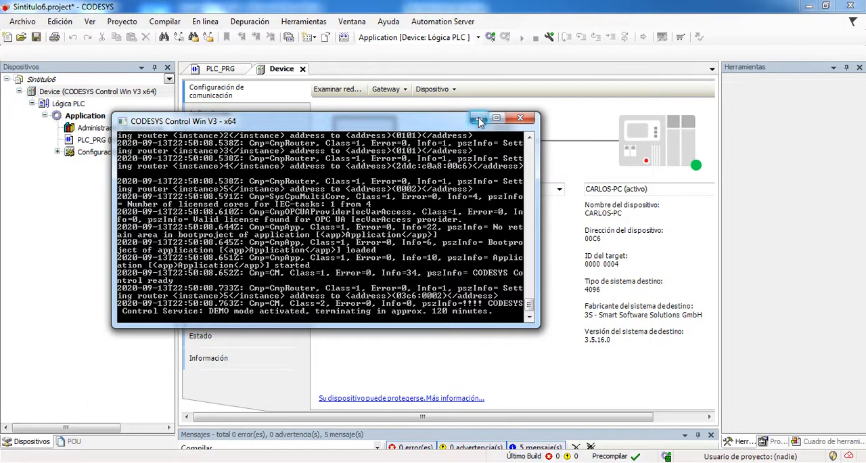
{"action": "left_click", "coordinate": [478, 121]}
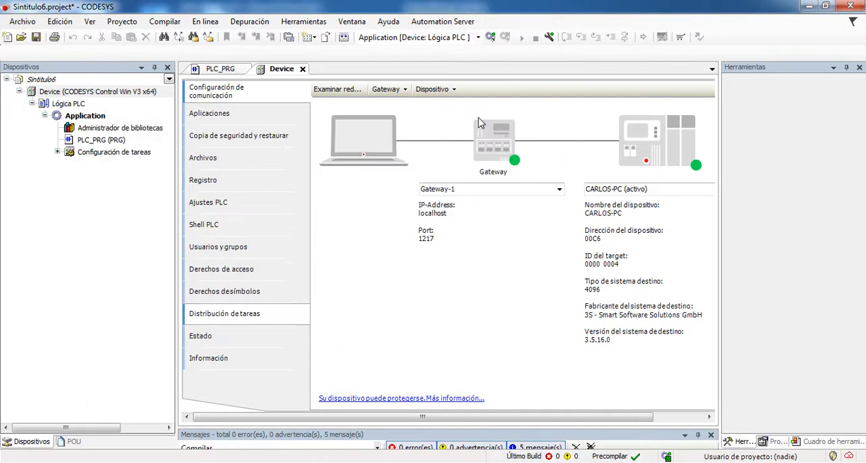
Rescan the network with the console PLC running, connect to the device at address 00C6 and log in
{"action": "left_click", "coordinate": [337, 90]}
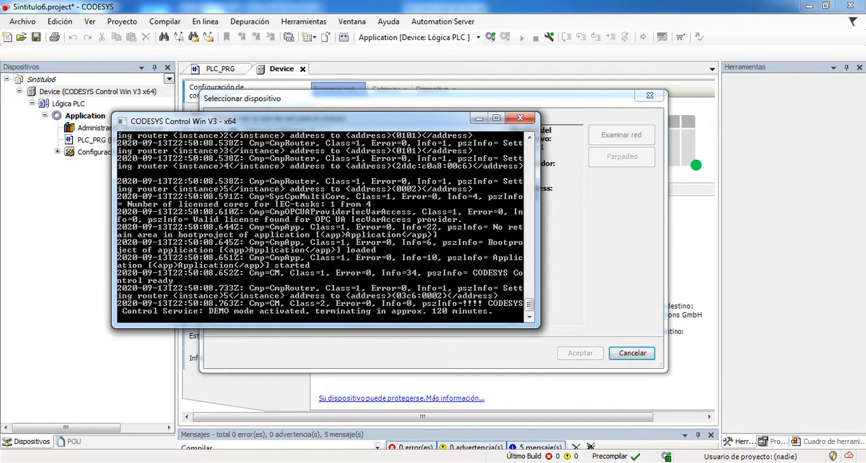
{"action": "left_click", "coordinate": [735, 461]}
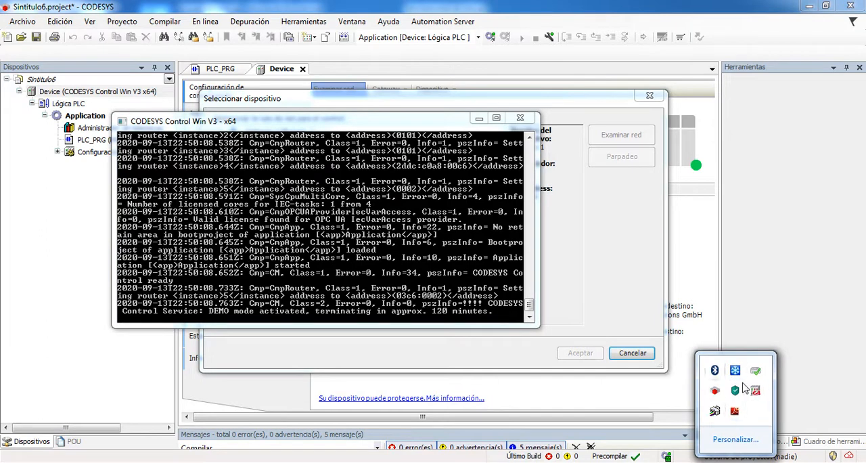
{"action": "left_click", "coordinate": [478, 119]}
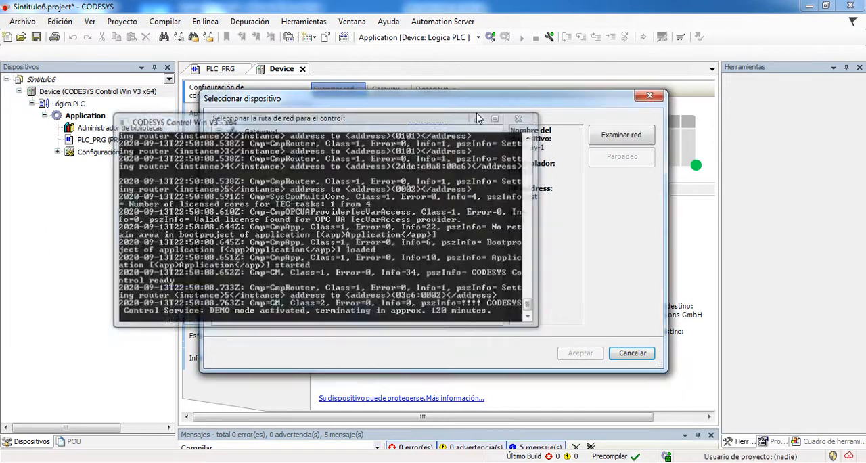
{"action": "left_click", "coordinate": [288, 145]}
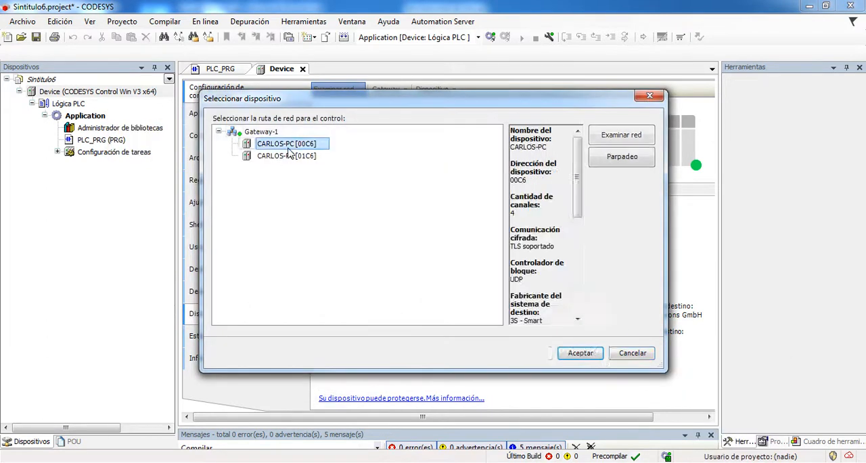
{"action": "double_click", "coordinate": [288, 144]}
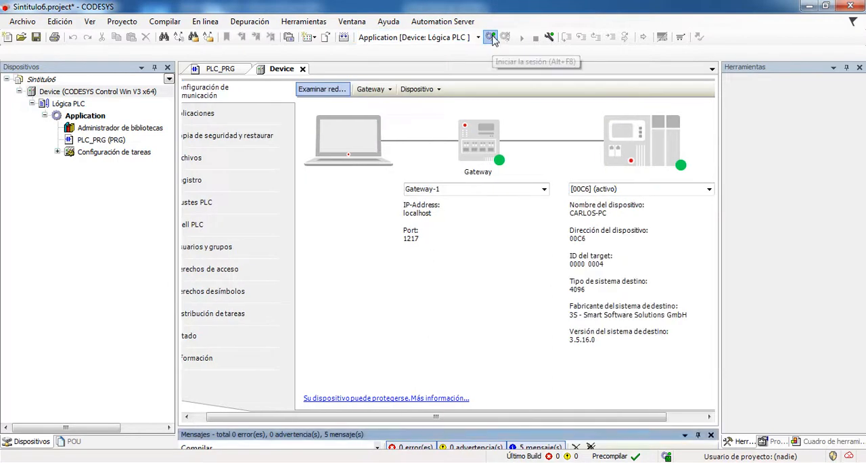
{"action": "left_click", "coordinate": [491, 37]}
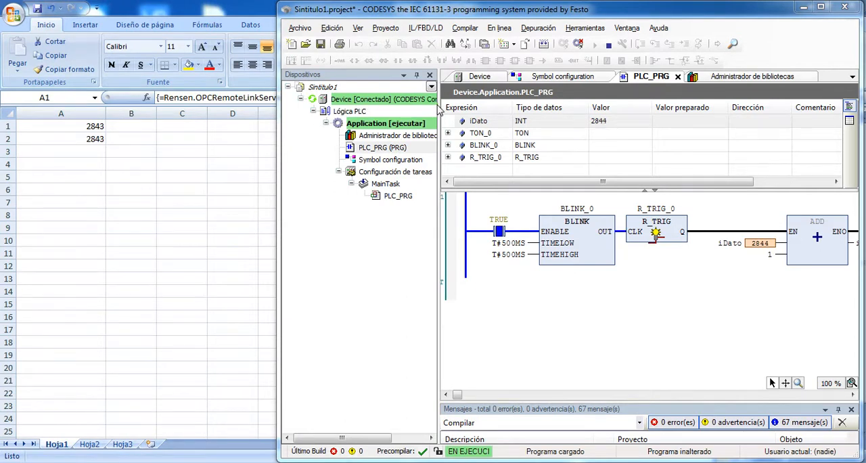
Examine the Sintitulo1 device's communication path through Gateway-2, the online simulation option and the running Control Win SysTray
{"action": "left_click_drag", "start_coordinate": [438, 108], "coordinate": [526, 110]}
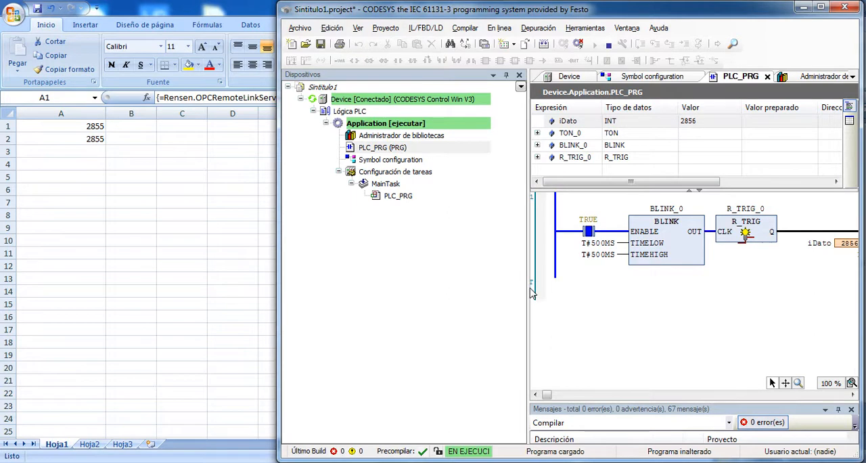
{"action": "left_click_drag", "start_coordinate": [528, 288], "coordinate": [457, 296]}
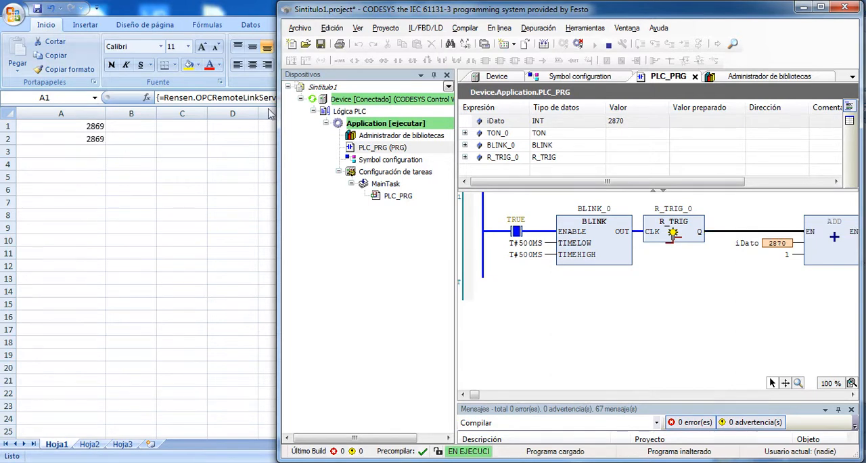
{"action": "double_click", "coordinate": [402, 101]}
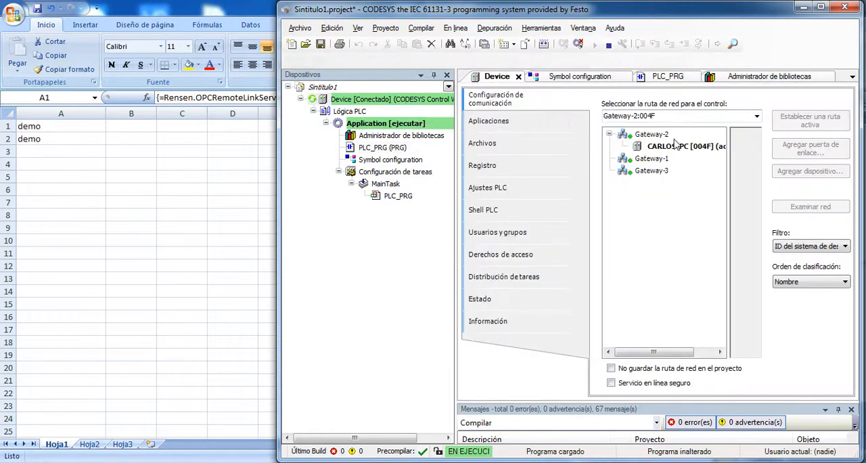
{"action": "left_click", "coordinate": [664, 147]}
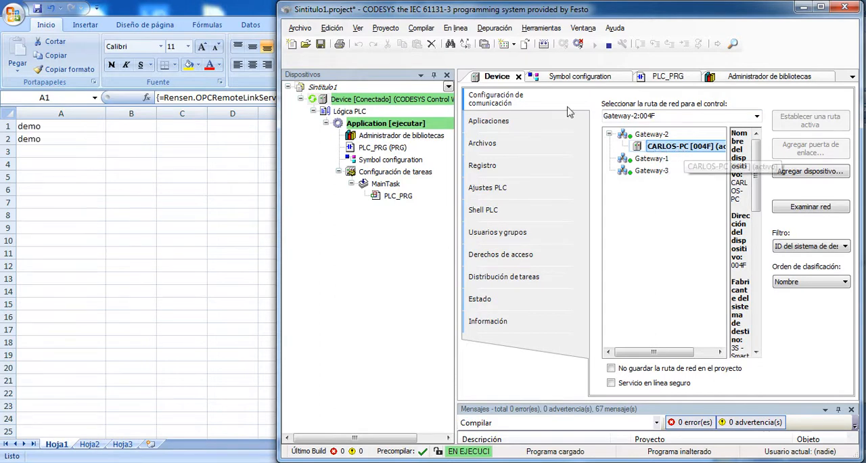
{"action": "left_click", "coordinate": [455, 28]}
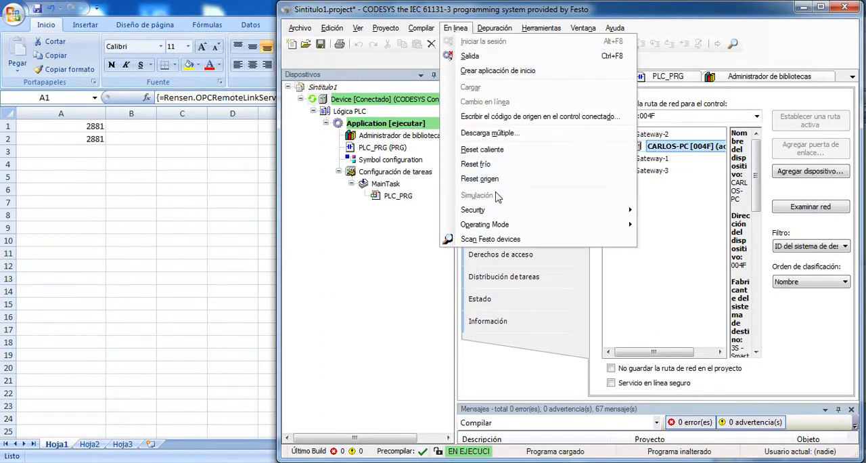
{"action": "left_click", "coordinate": [705, 305]}
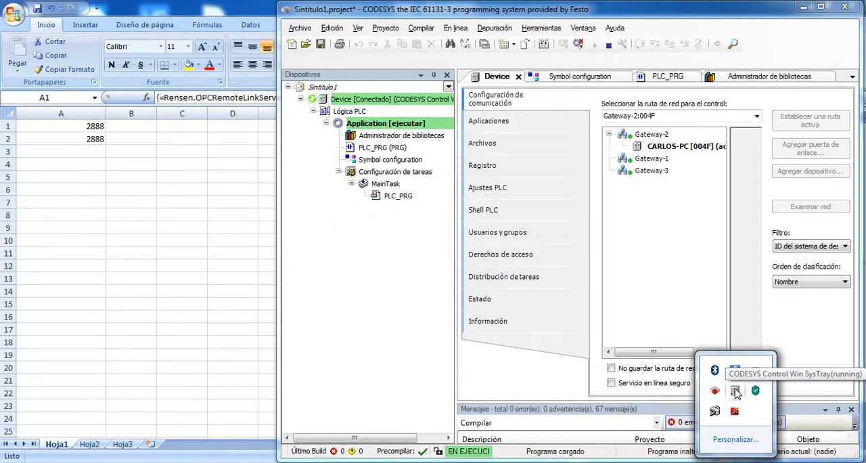
{"action": "left_click", "coordinate": [350, 243]}
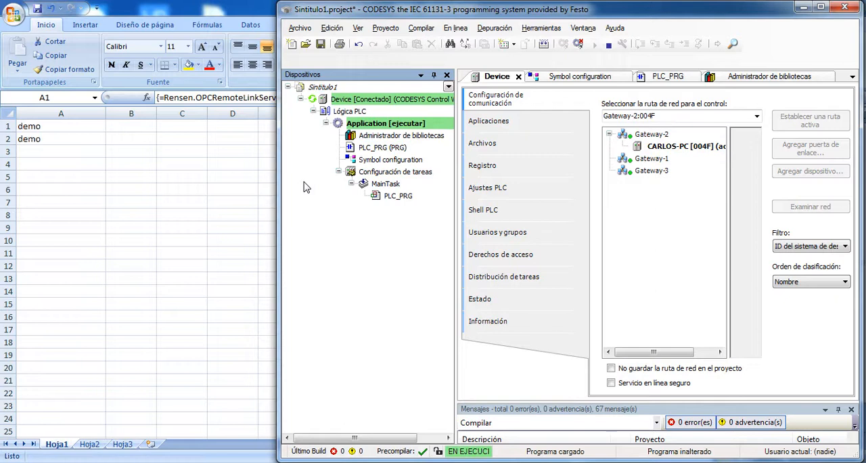
Examine the OPC-linked cells in Excel and the iDato item in RSI OPC Test Client, and minimize the client
{"action": "left_click", "coordinate": [150, 8]}
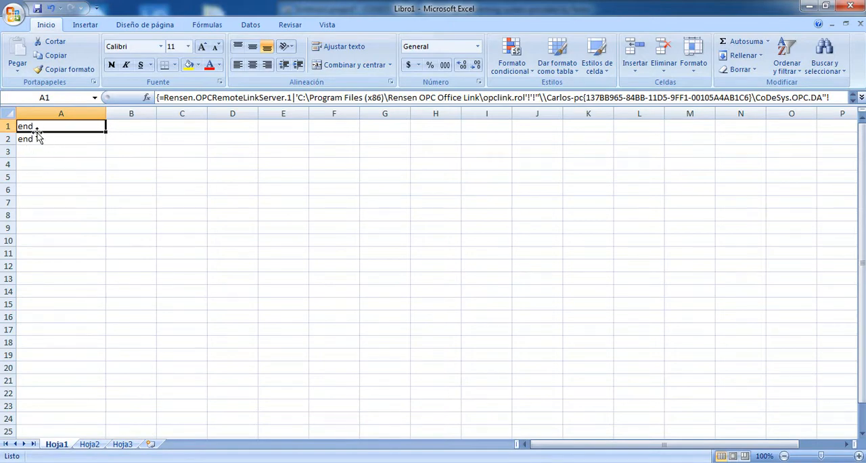
{"action": "key", "text": "alt+Tab"}
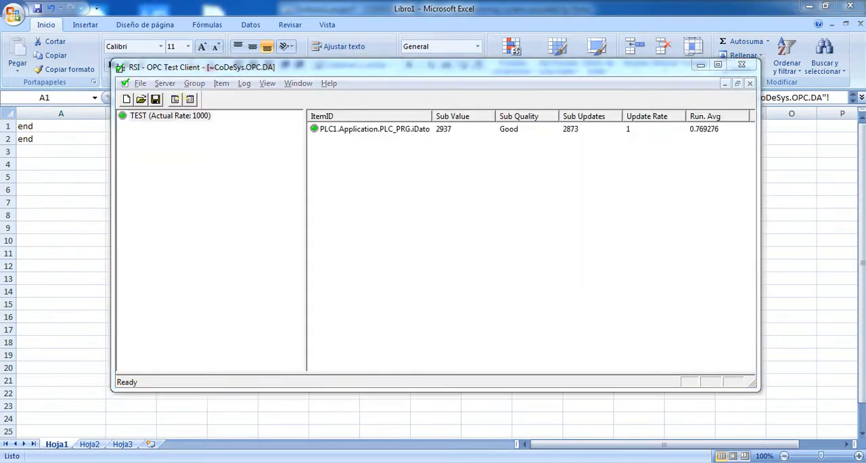
{"action": "mouse_move", "coordinate": [169, 462]}
{"action": "left_click", "coordinate": [102, 406]}
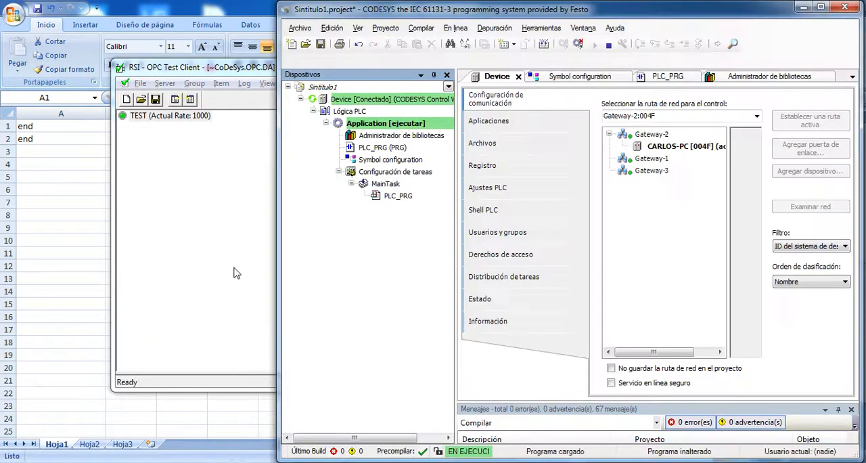
{"action": "left_click", "coordinate": [209, 67]}
{"action": "left_click", "coordinate": [741, 65]}
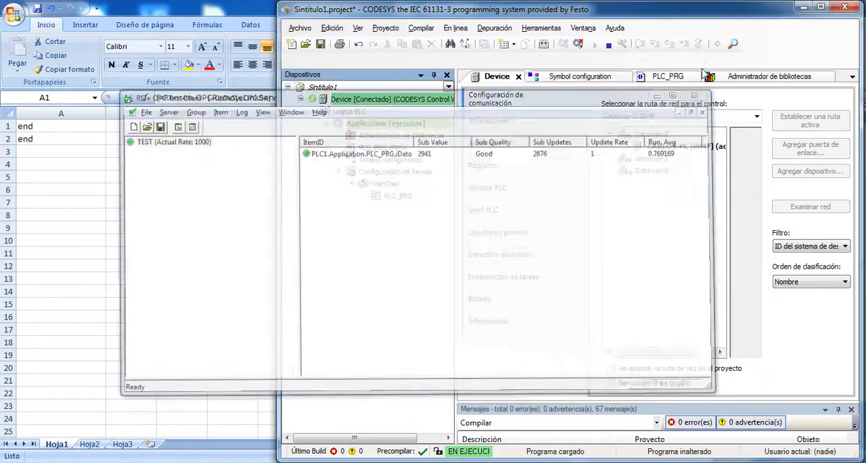
Open the PLC_PRG program and check that CODESYS Control Win SysTray runs alongside the FluidSIM simulation
{"action": "double_click", "coordinate": [383, 148]}
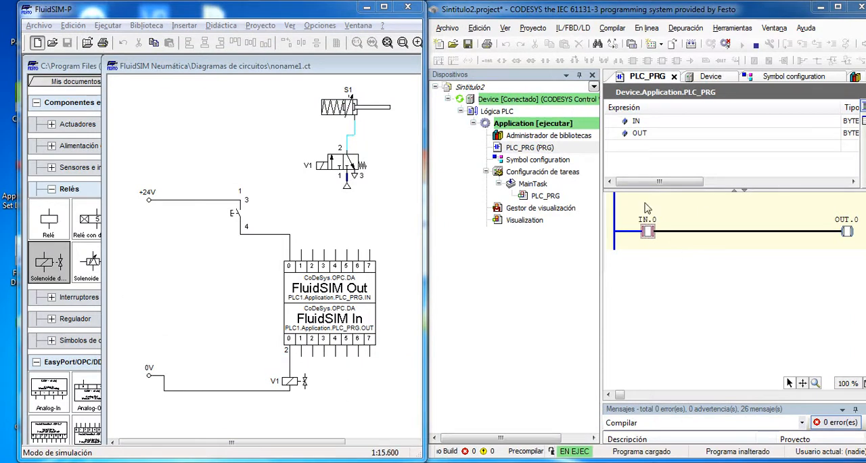
{"action": "left_click", "coordinate": [736, 462]}
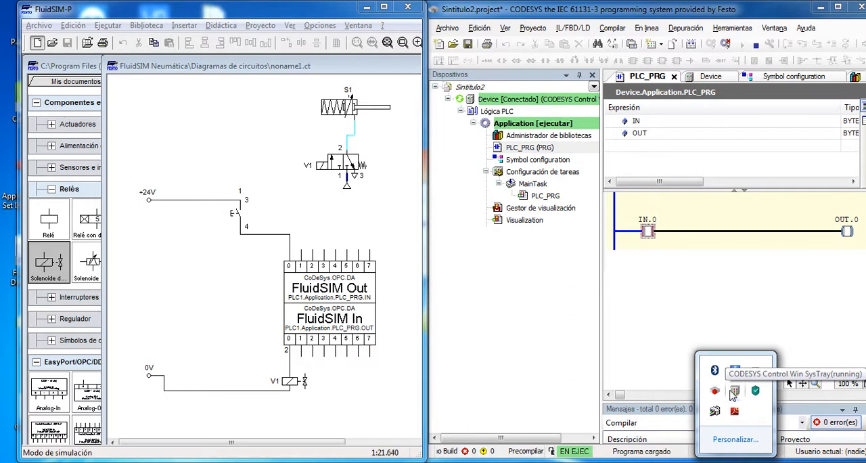
Open the Sintitulo2 Device's communication settings and examine its Gateway-2 path and its CODESYS Control Win V3 target name
{"action": "double_click", "coordinate": [515, 104]}
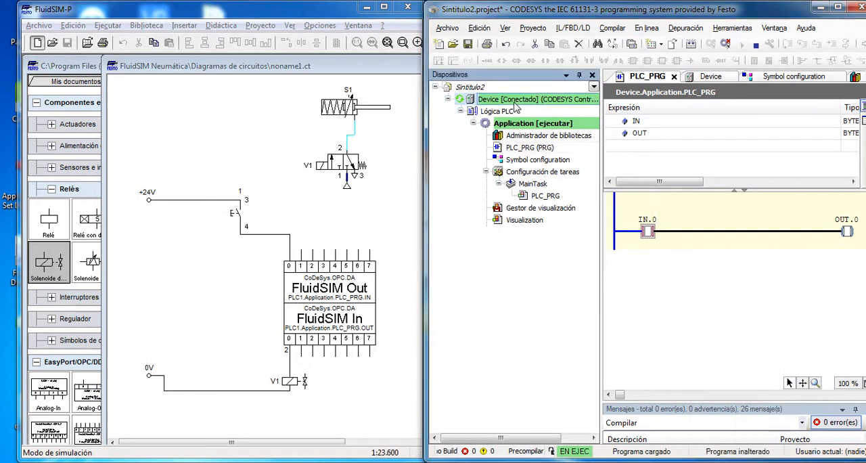
{"action": "left_click_drag", "start_coordinate": [601, 232], "coordinate": [492, 230]}
{"action": "left_click", "coordinate": [698, 151]}
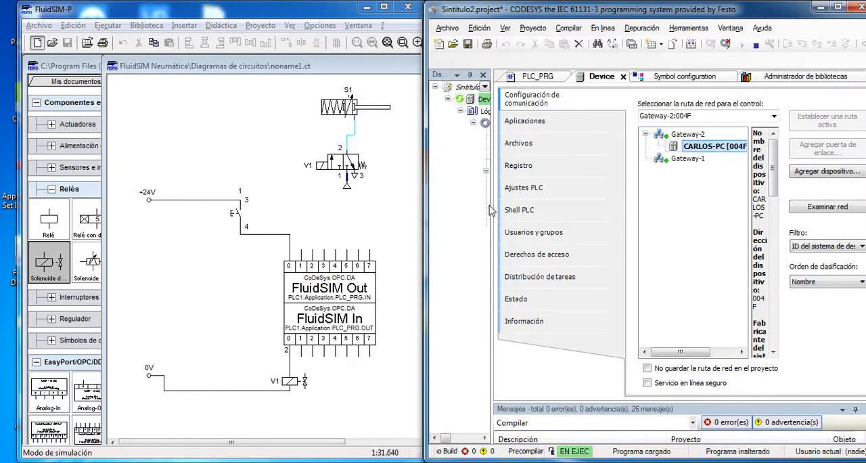
{"action": "left_click_drag", "start_coordinate": [491, 210], "coordinate": [693, 210]}
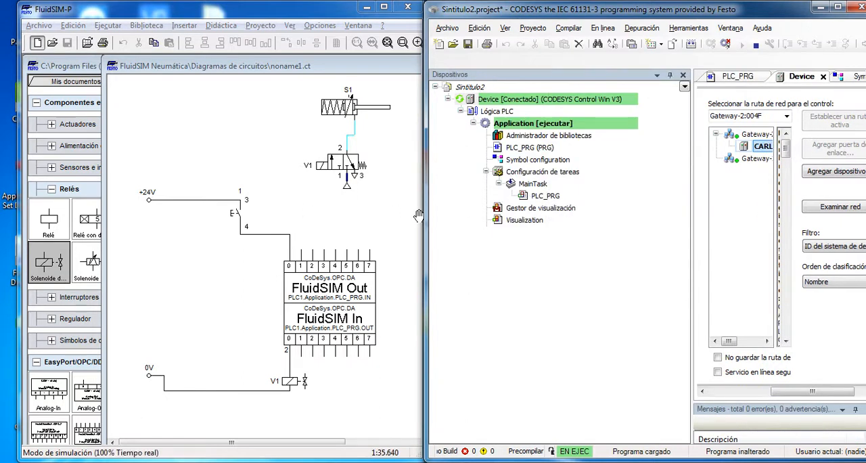
{"action": "left_click_drag", "start_coordinate": [691, 214], "coordinate": [587, 213]}
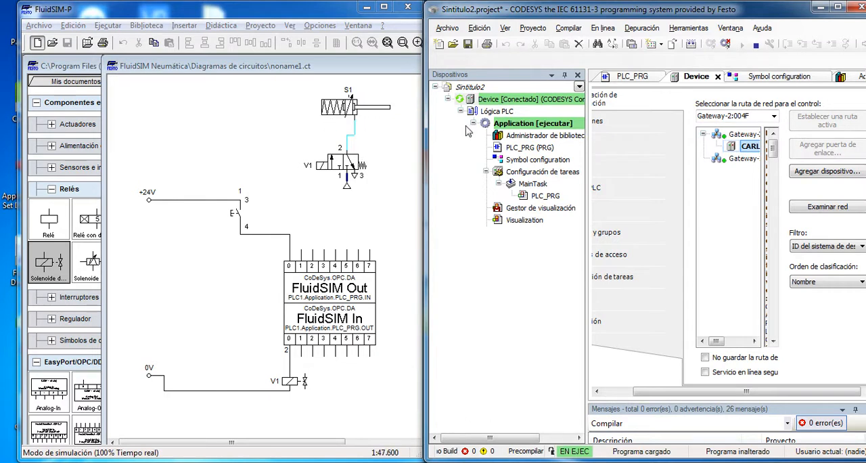
Open the PLC_PRG program and write the value TRUE to the IN.0 contact
{"action": "double_click", "coordinate": [527, 147]}
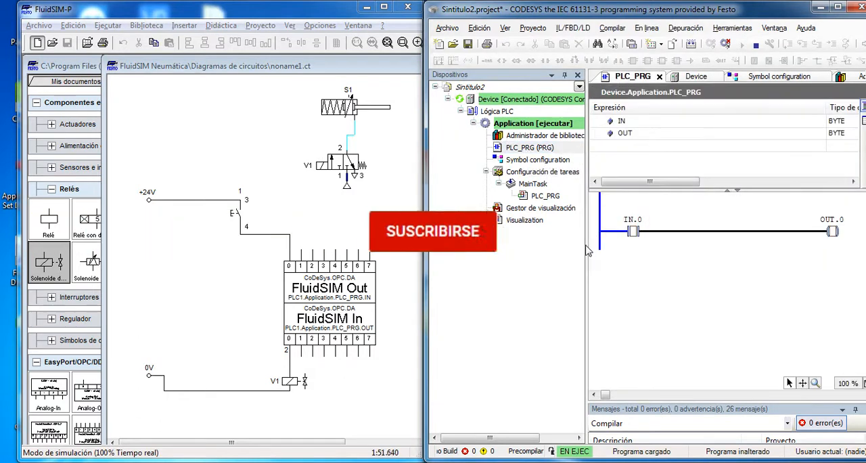
{"action": "double_click", "coordinate": [632, 232]}
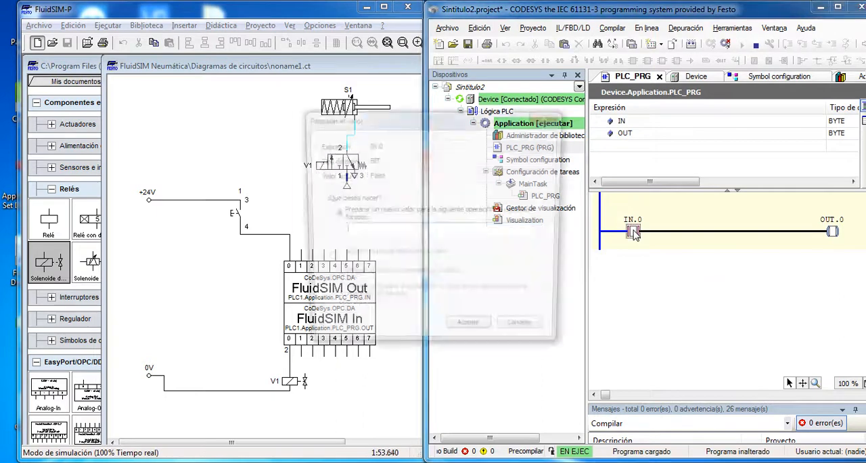
{"action": "type", "text": "TRUE"}
{"action": "key", "text": "Return"}
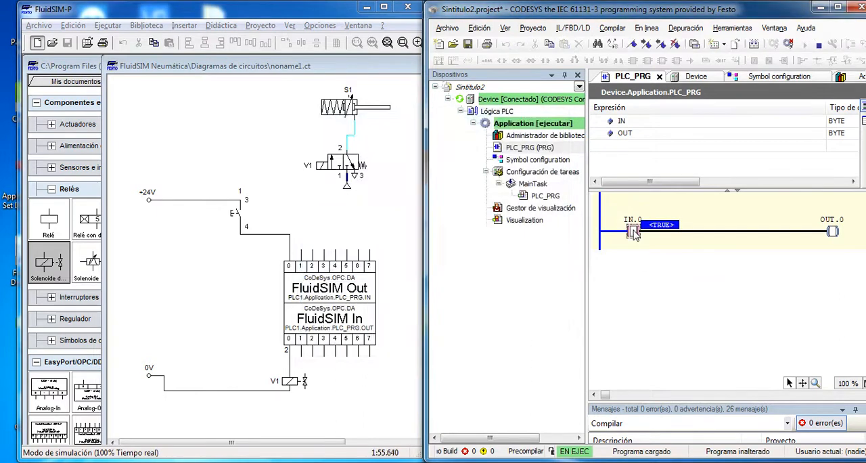
{"action": "key", "text": "ctrl+F7"}
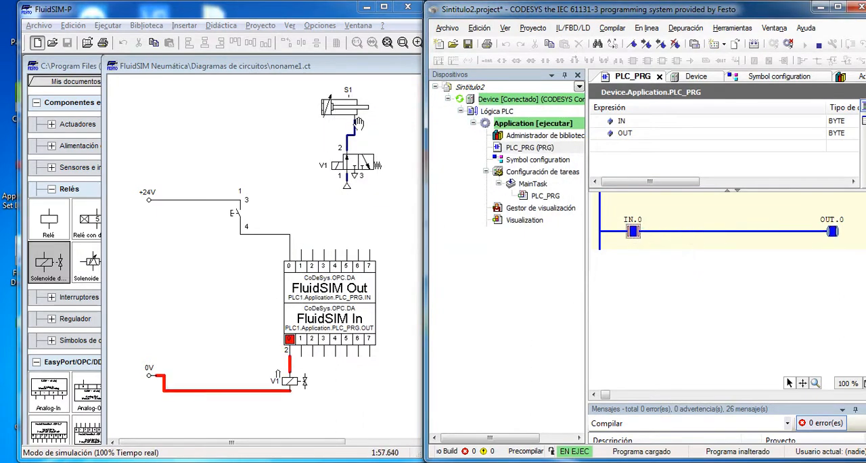
Write the value FALSE to the IN.0 contact in PLC_PRG
{"action": "double_click", "coordinate": [634, 233]}
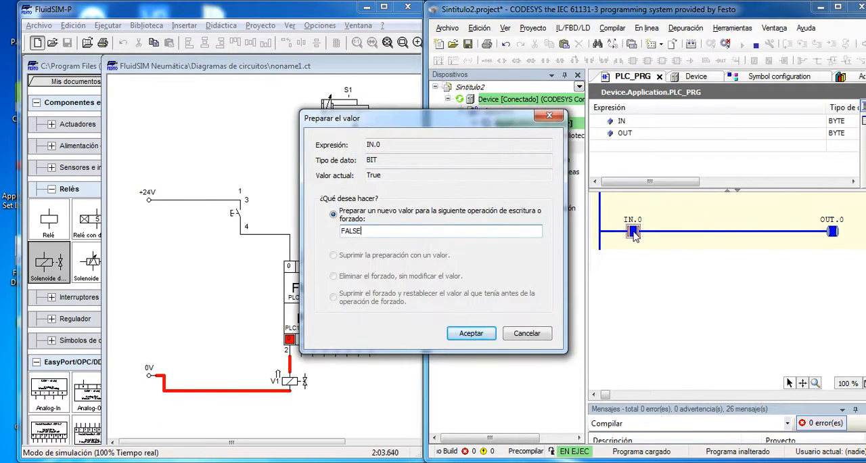
{"action": "key", "text": "Return"}
{"action": "key", "text": "ctrl+F7"}
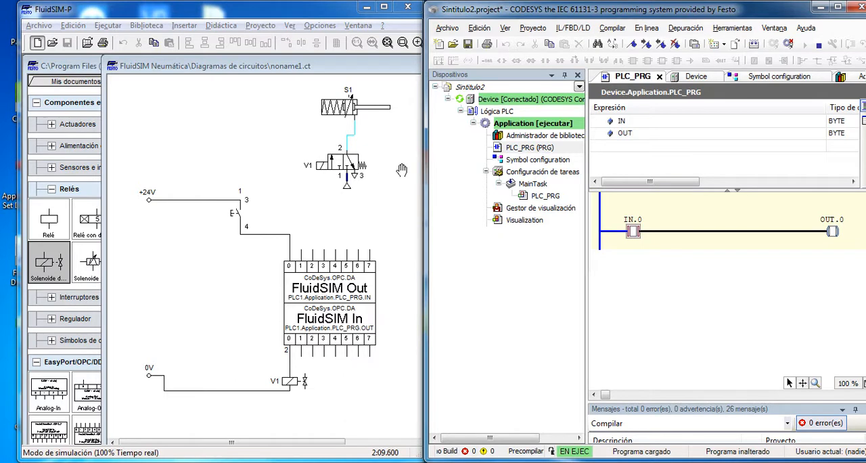
Open the Visualization and switch the INICIO button on and off again to operate the FluidSIM valve
{"action": "left_click", "coordinate": [521, 220]}
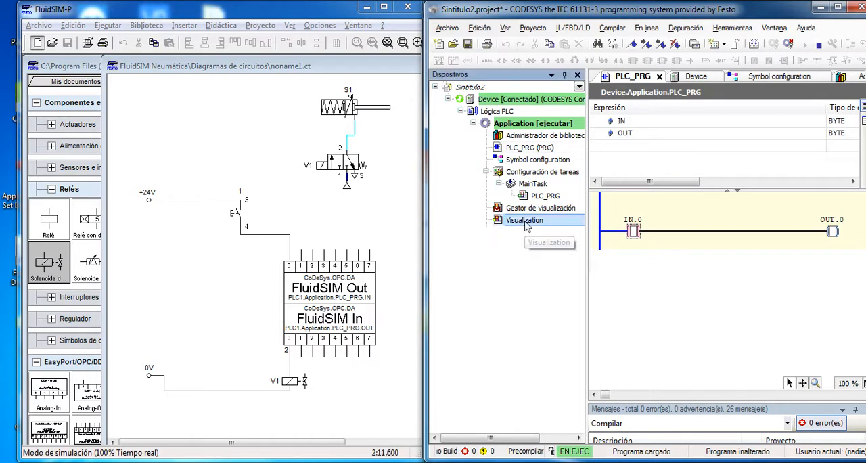
{"action": "left_click", "coordinate": [519, 221]}
{"action": "double_click", "coordinate": [520, 220]}
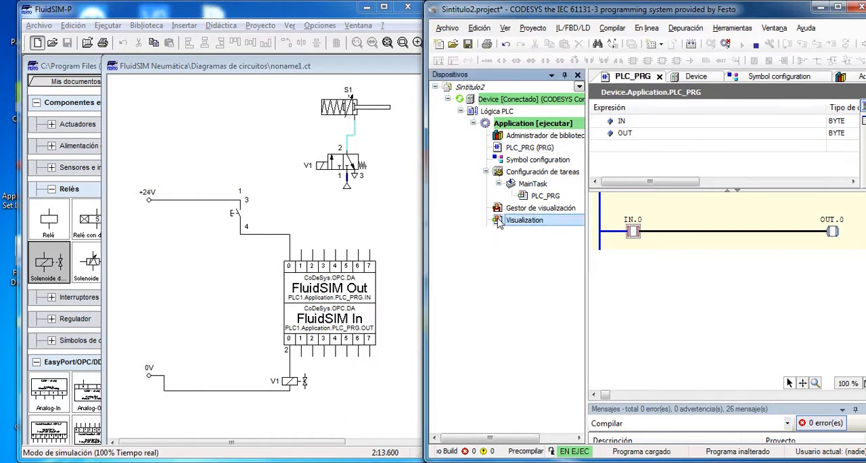
{"action": "left_click", "coordinate": [674, 249]}
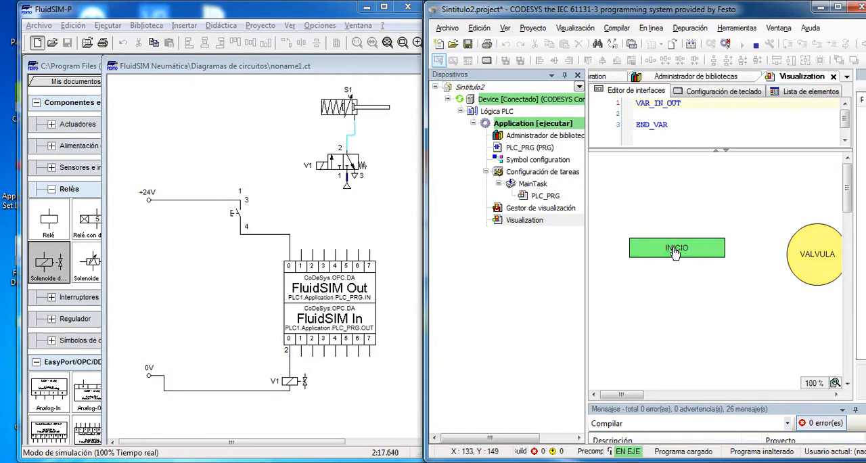
{"action": "left_click", "coordinate": [673, 249]}
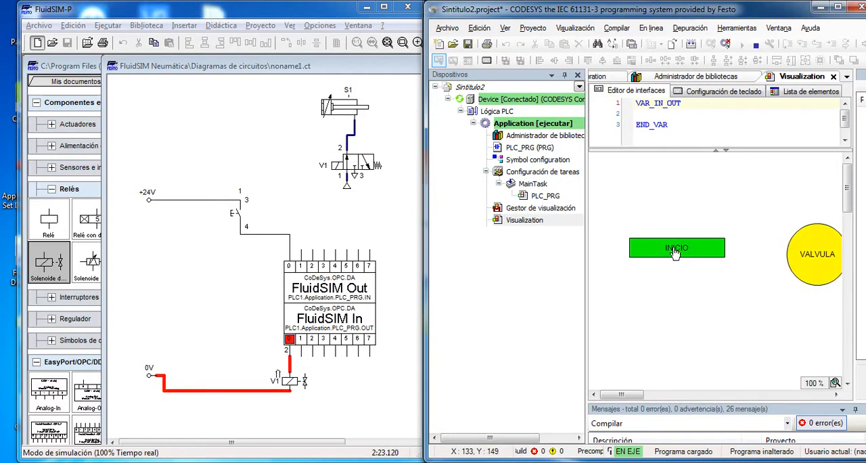
{"action": "left_click", "coordinate": [674, 249]}
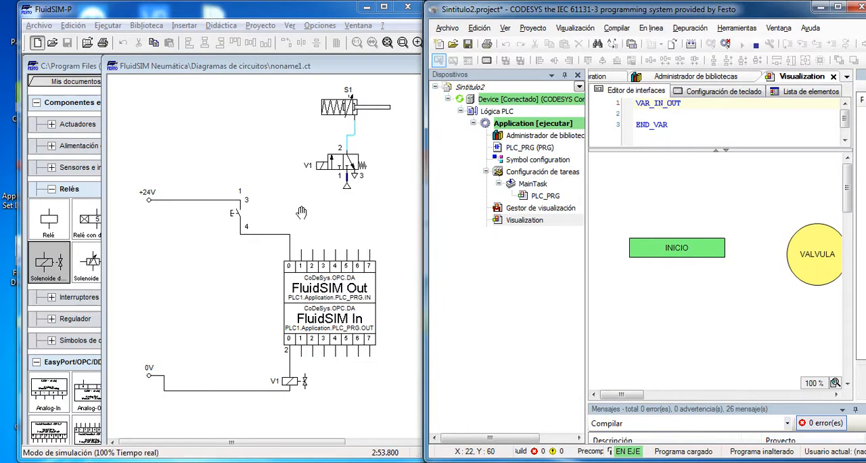
Check FluidSIM's version in its program information and close the information window
{"action": "left_click", "coordinate": [382, 25]}
{"action": "left_click", "coordinate": [419, 72]}
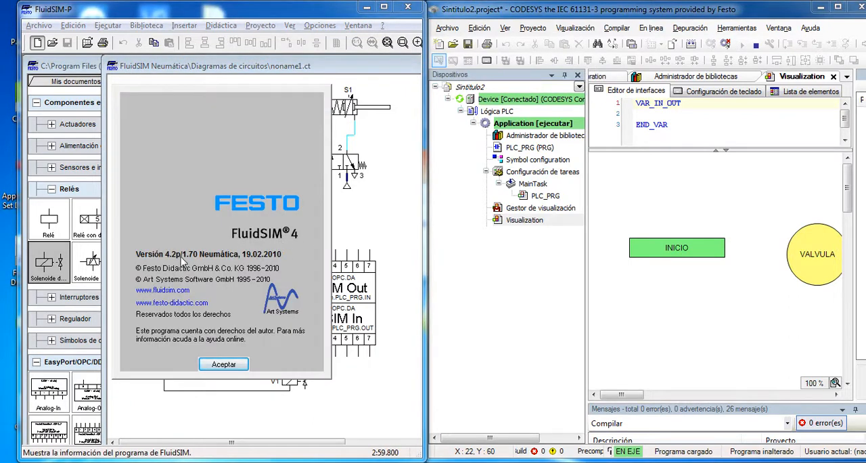
{"action": "left_click", "coordinate": [226, 365]}
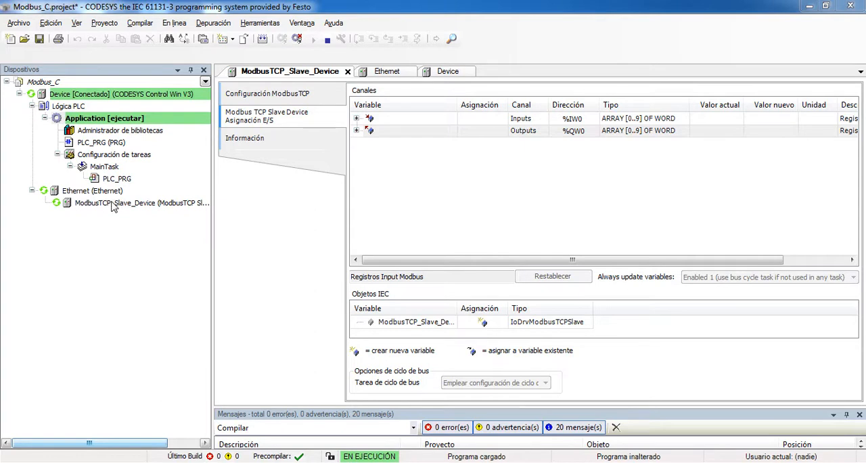
In the Modbus_C project, examine the Device's Gateway-2 path, the online simulation option and the CODESYS Control Win SysTray status
{"action": "double_click", "coordinate": [140, 98]}
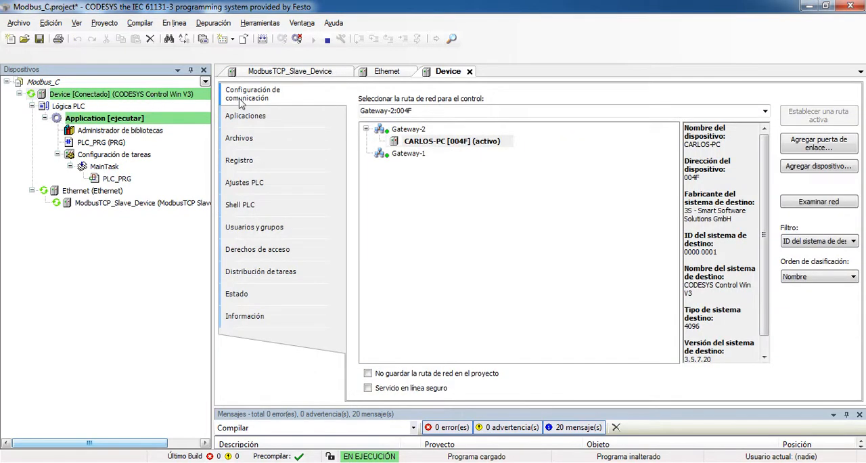
{"action": "left_click", "coordinate": [411, 144]}
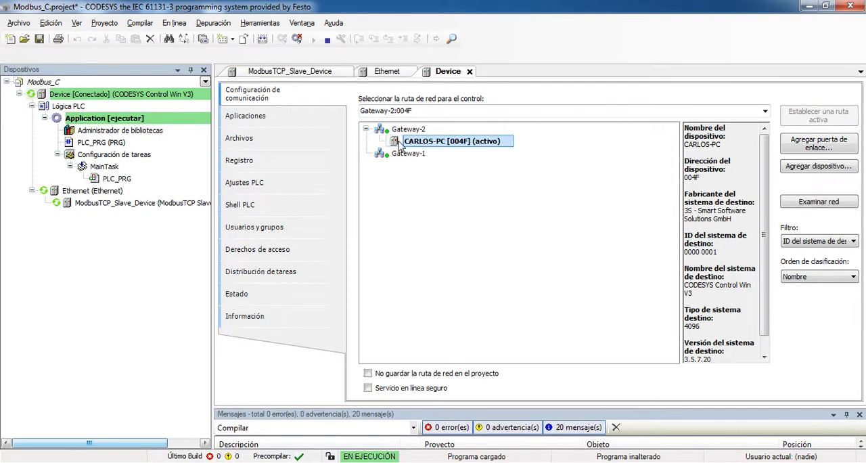
{"action": "left_click", "coordinate": [174, 23]}
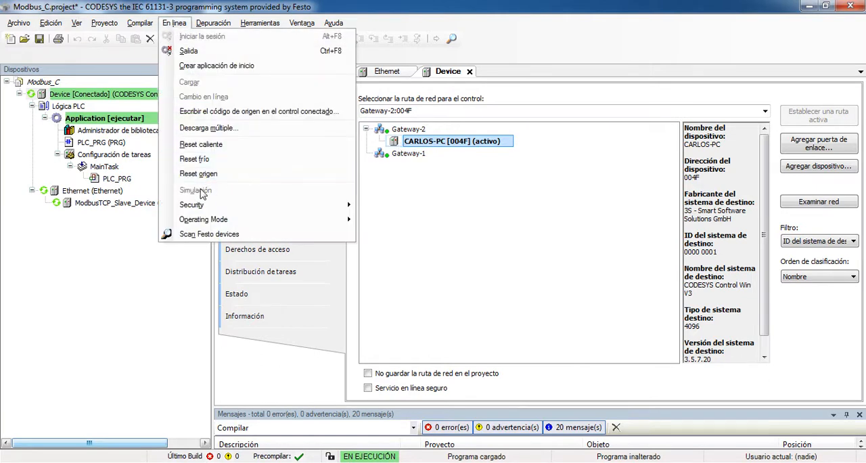
{"action": "left_click", "coordinate": [544, 250]}
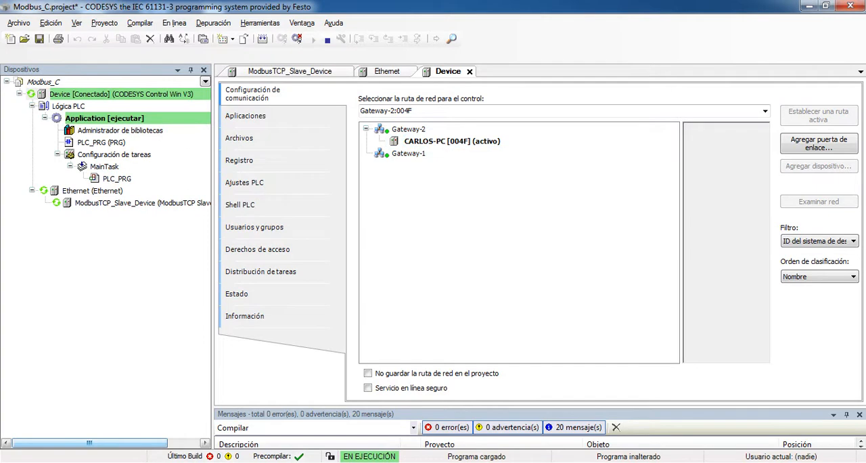
{"action": "left_click", "coordinate": [736, 462]}
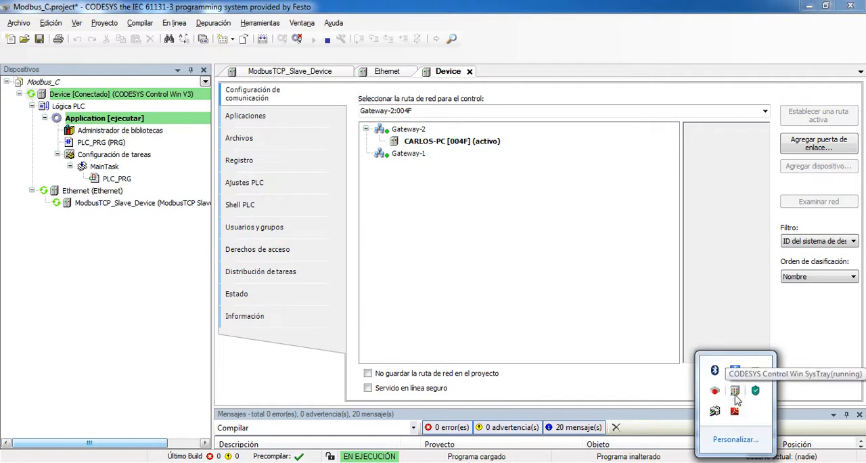
{"action": "left_click", "coordinate": [476, 236]}
Open the ModbusTCP_Slave_Device I/O mapping and expand the Inputs channel to examine its word values
{"action": "double_click", "coordinate": [124, 204]}
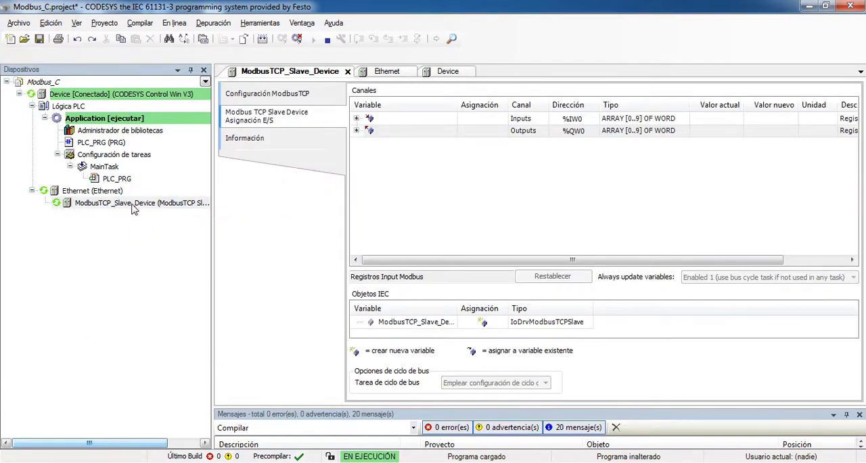
{"action": "left_click", "coordinate": [356, 118]}
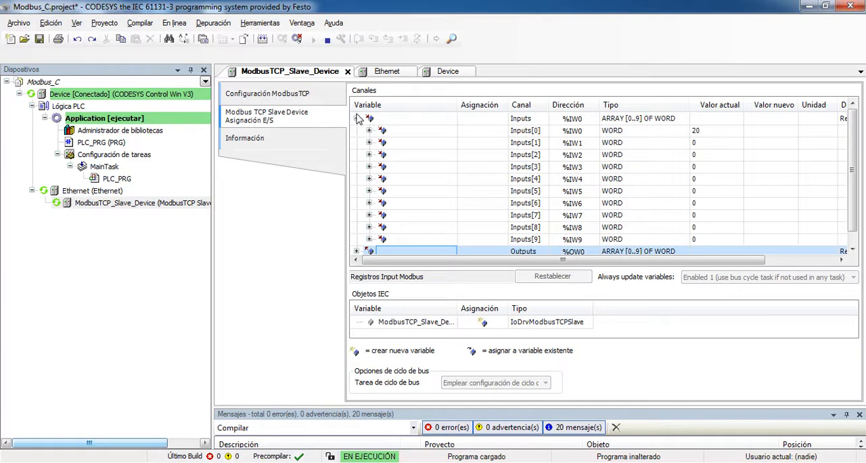
{"action": "left_click", "coordinate": [356, 118]}
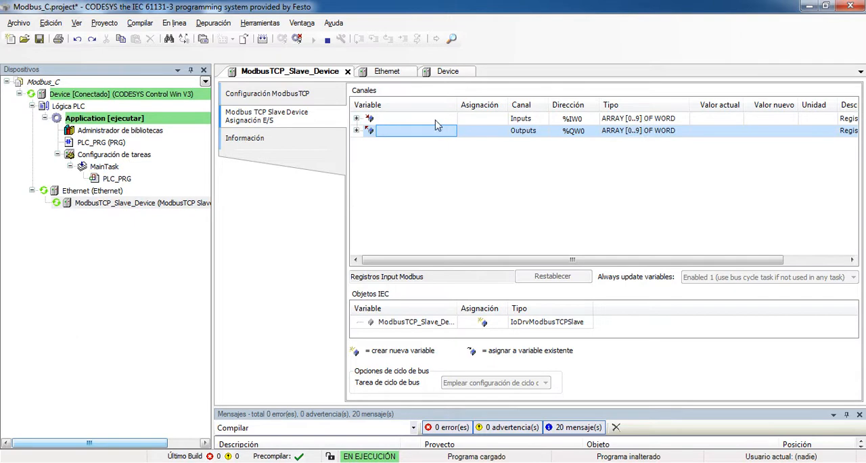
{"action": "left_click", "coordinate": [356, 119]}
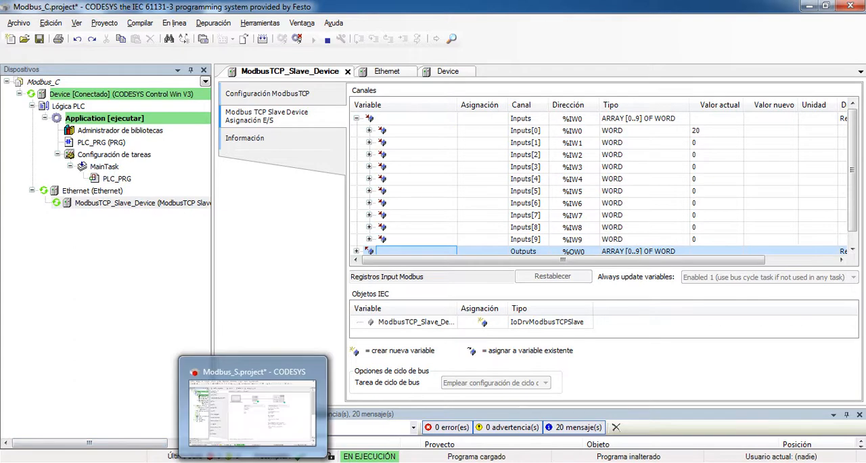
Check the CODESYS version used for the Modbus_C project and close the information window
{"action": "left_click", "coordinate": [333, 22]}
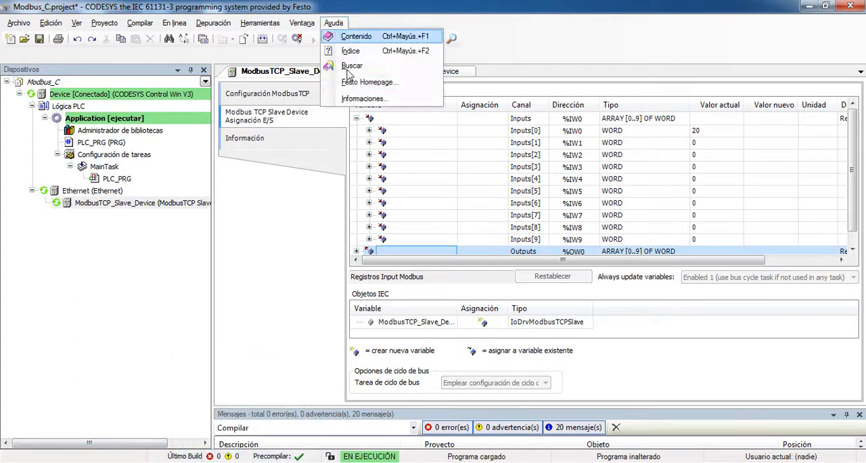
{"action": "left_click", "coordinate": [365, 107]}
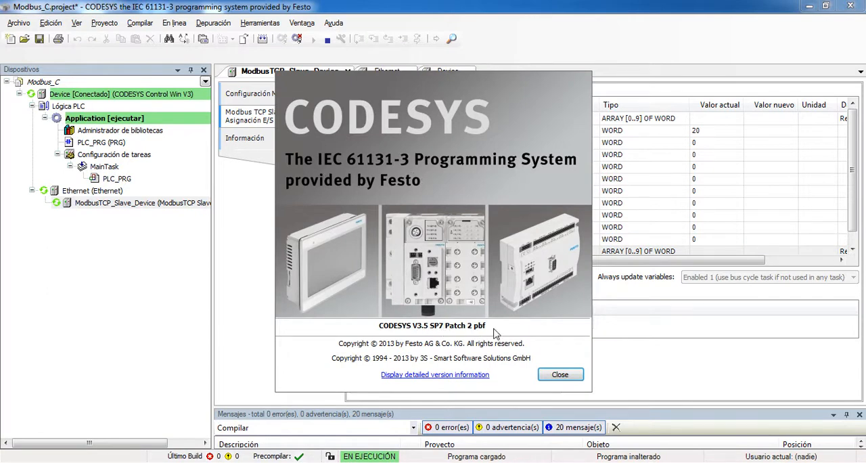
{"action": "left_click", "coordinate": [559, 375]}
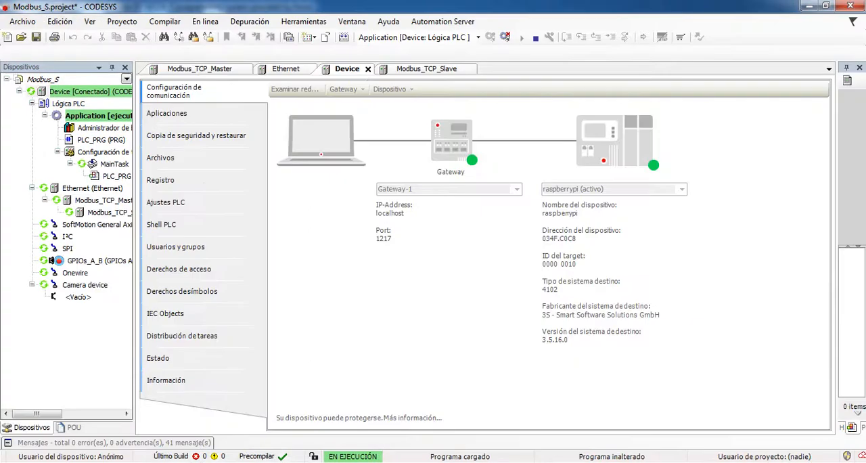
Check the CODESYS version used for the Modbus_S project and close the information window
{"action": "left_click", "coordinate": [388, 22]}
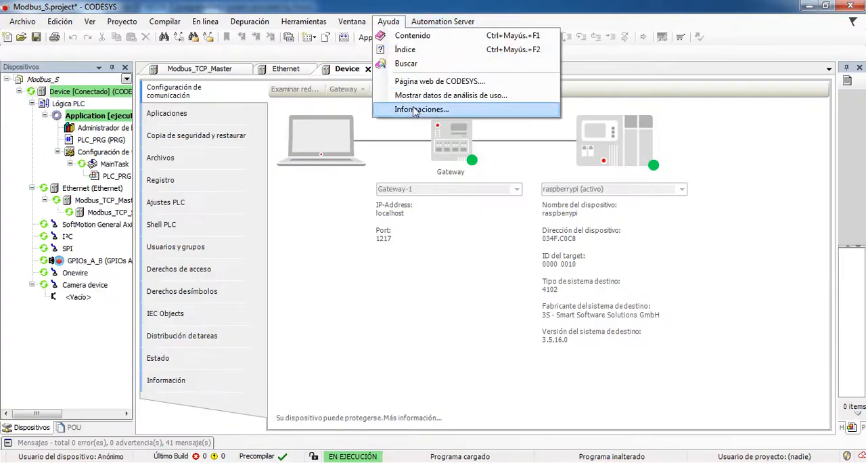
{"action": "left_click", "coordinate": [413, 110]}
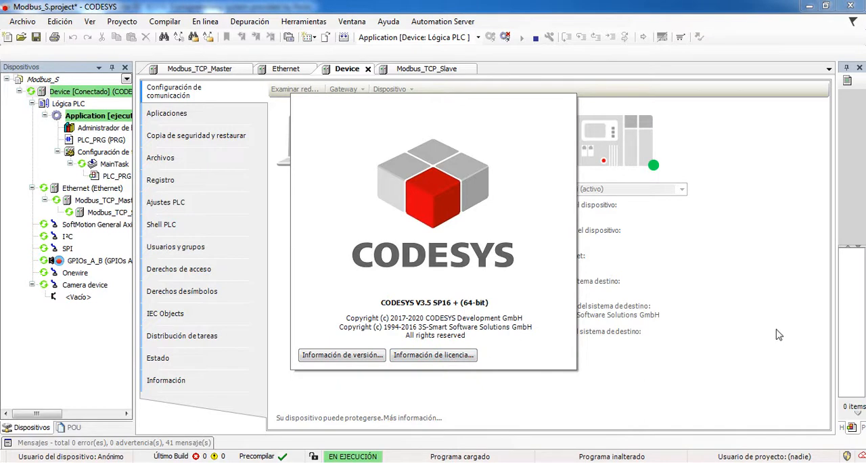
{"action": "left_click", "coordinate": [612, 330]}
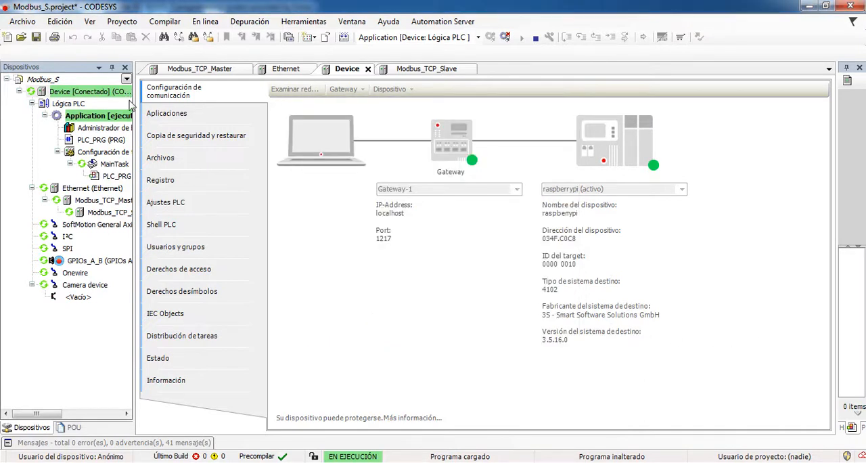
Widen the Modbus_S device tree, review the Raspberry Pi device's connection and open the Modbus_TCP_Slave I/O mapping
{"action": "left_click_drag", "start_coordinate": [135, 108], "coordinate": [242, 103]}
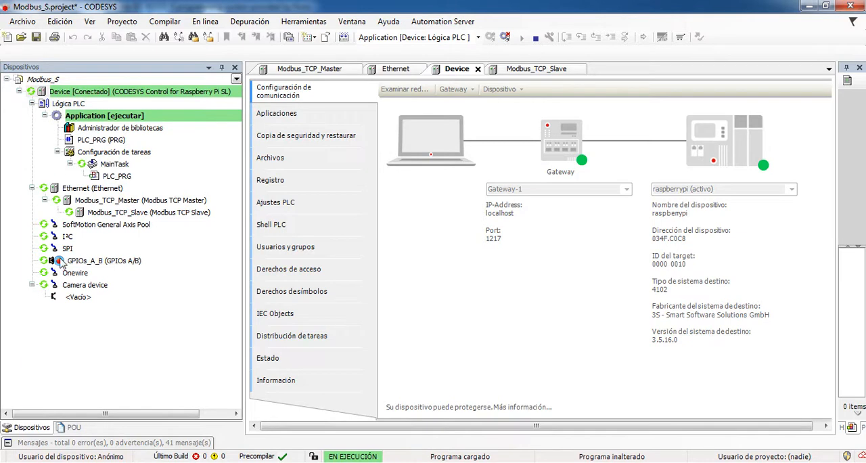
{"action": "left_click", "coordinate": [140, 94]}
{"action": "double_click", "coordinate": [117, 93]}
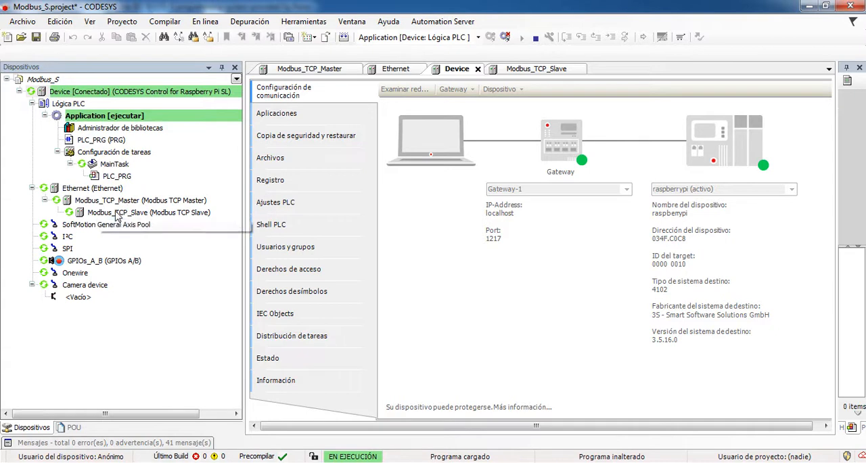
{"action": "double_click", "coordinate": [116, 213]}
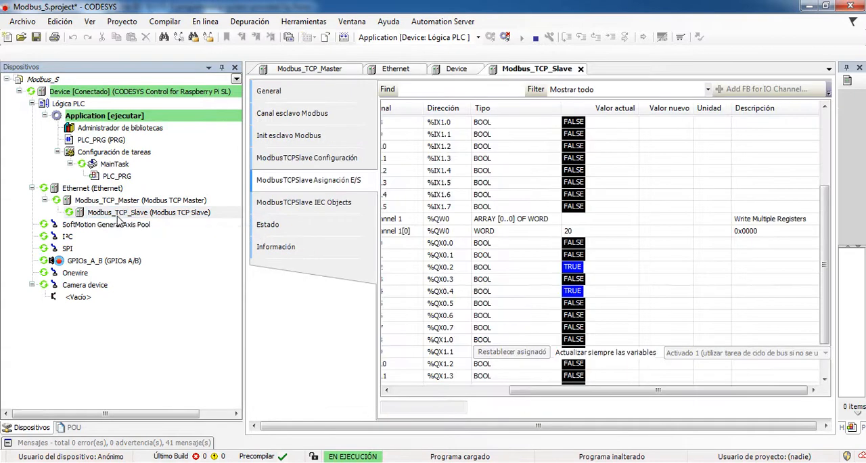
Review the Modbus_TCP_Slave's general IP address, timeout and port settings, then return to its I/O mapping with the channel names in view
{"action": "left_click", "coordinate": [275, 91]}
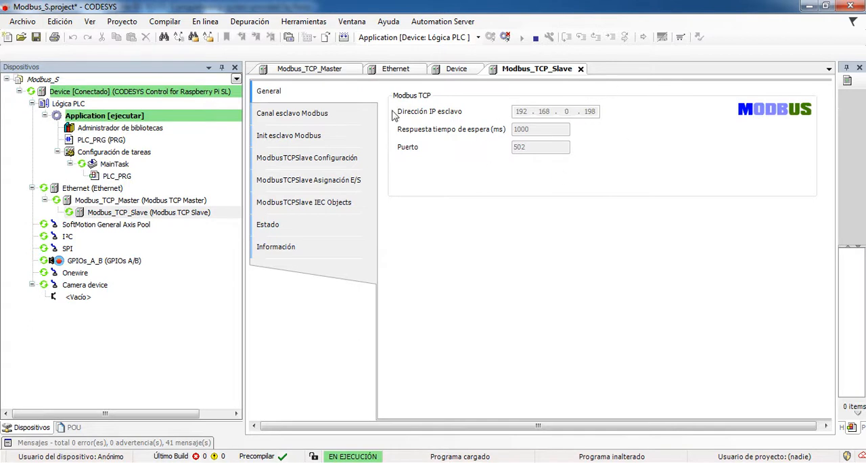
{"action": "left_click", "coordinate": [322, 186]}
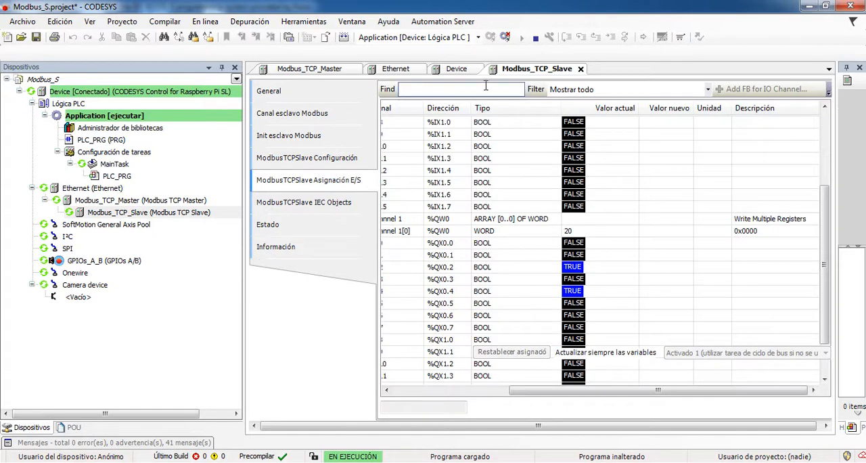
{"action": "left_click_drag", "start_coordinate": [517, 391], "coordinate": [494, 396]}
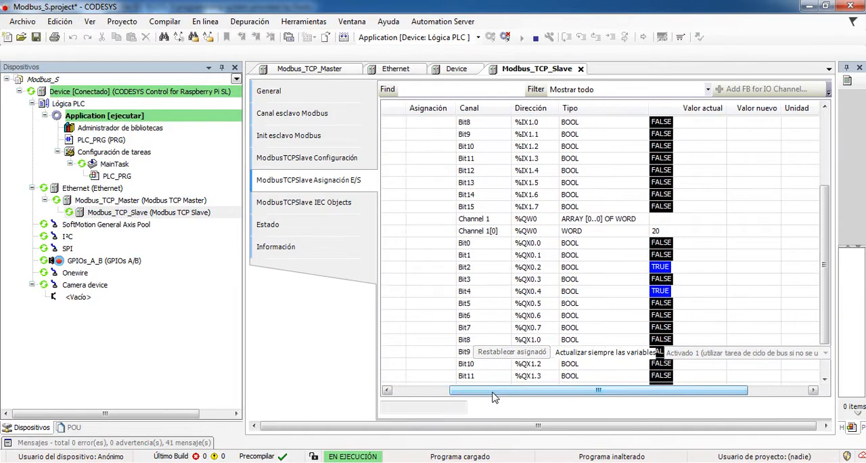
Shrink the Modbus_S window to expose the Modbus_C project and write 21 to the slave's output word Channel 1[0] at %QW0
{"action": "left_click", "coordinate": [824, 7]}
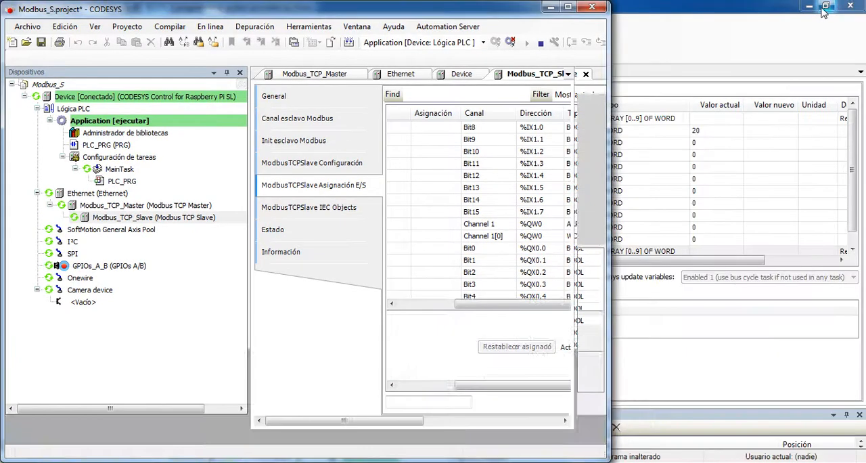
{"action": "left_click_drag", "start_coordinate": [389, 423], "coordinate": [528, 425]}
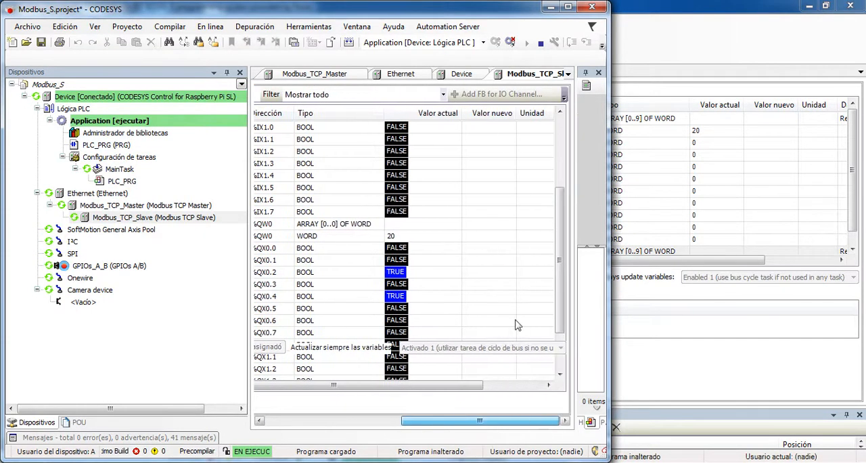
{"action": "left_click", "coordinate": [490, 241]}
{"action": "left_click_drag", "start_coordinate": [420, 391], "coordinate": [555, 380]}
{"action": "left_click", "coordinate": [531, 238]}
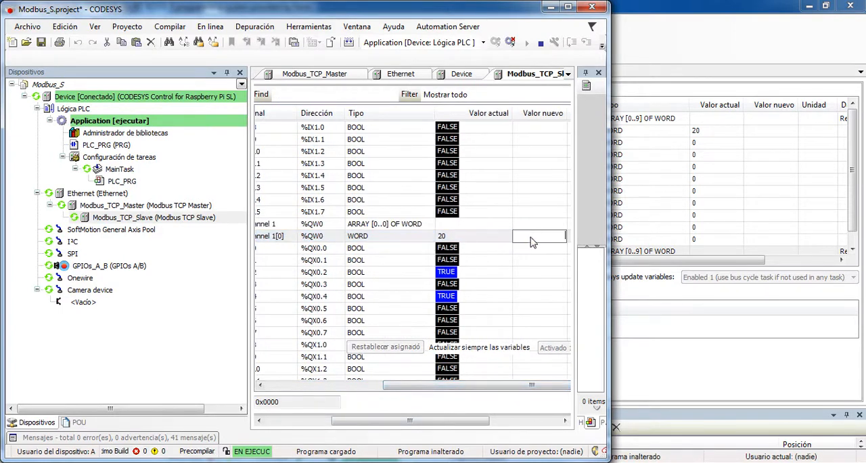
{"action": "type", "text": "21"}
{"action": "key", "text": "Return"}
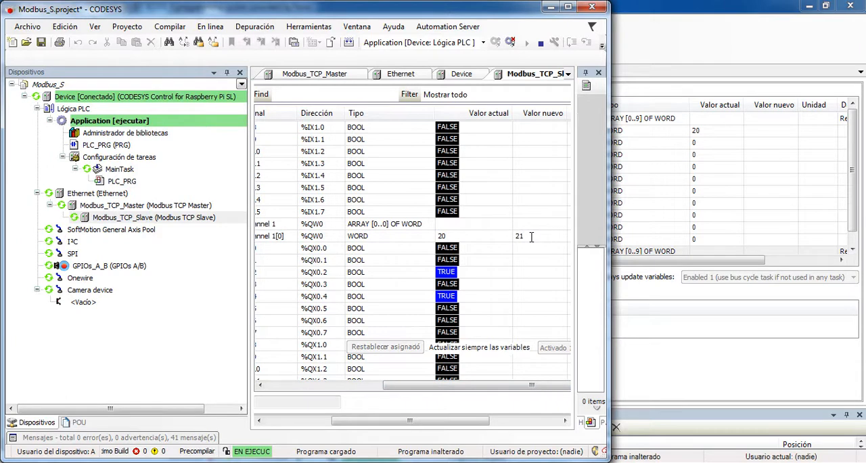
{"action": "key", "text": "ctrl+F7"}
Move the Modbus_S window clear of the Modbus_C input values, write 40 to output word Channel 1[0], and reposition the window
{"action": "left_click_drag", "start_coordinate": [503, 14], "coordinate": [577, 197]}
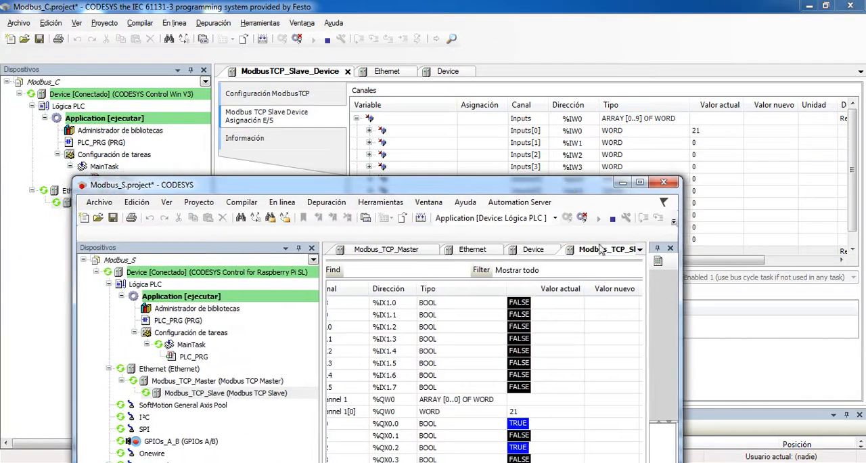
{"action": "double_click", "coordinate": [611, 413]}
{"action": "type", "text": "40"}
{"action": "key", "text": "Return"}
{"action": "key", "text": "ctrl+F7"}
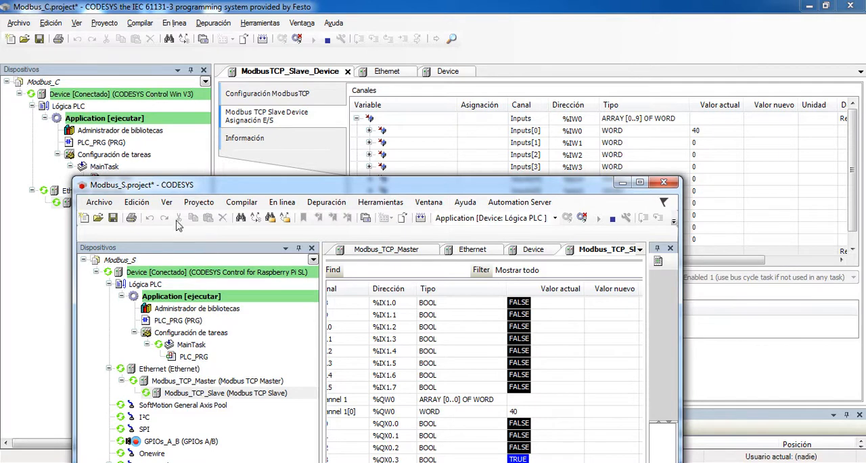
{"action": "left_click_drag", "start_coordinate": [172, 189], "coordinate": [273, 47]}
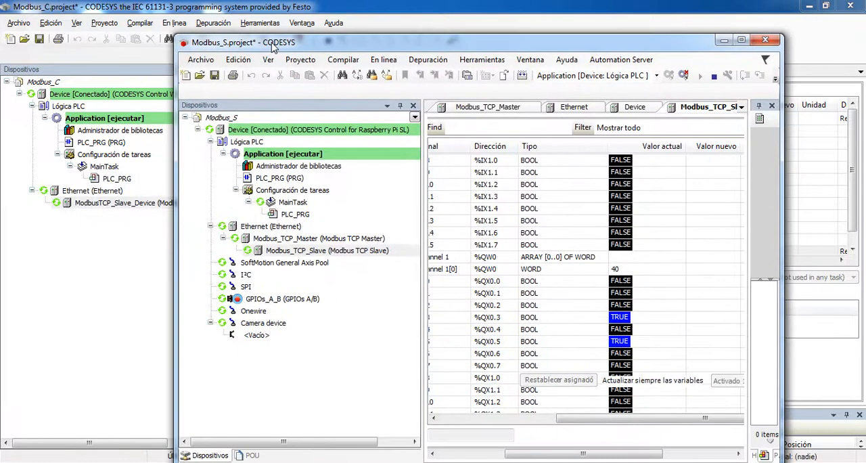